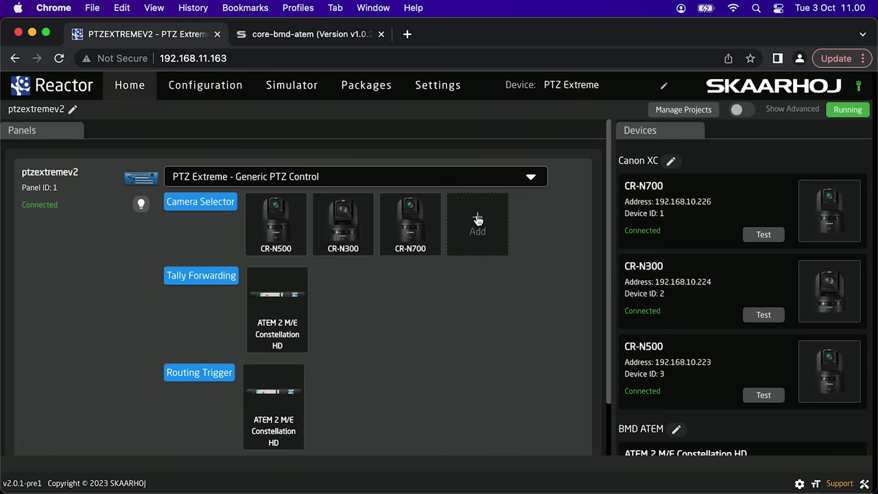
Browse the camera selector's add-device options (network, manual models, collection) without adding a device
left_click(478, 220)
left_click(299, 147)
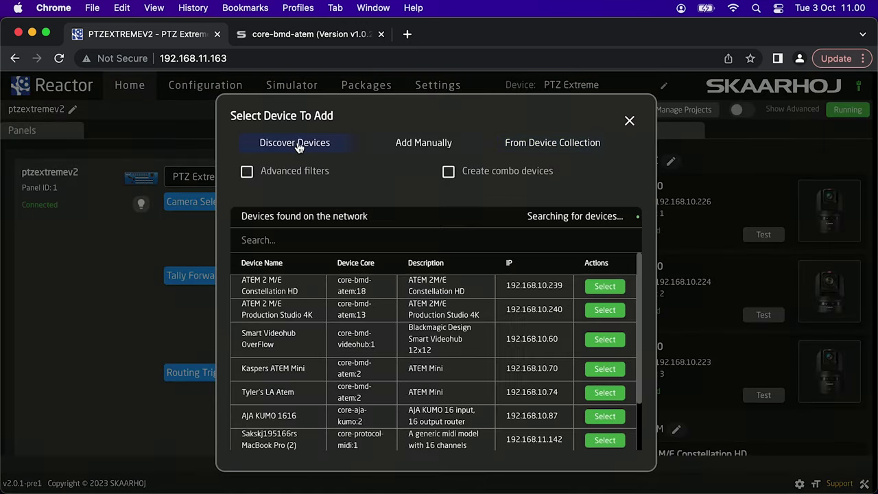
left_click(439, 146)
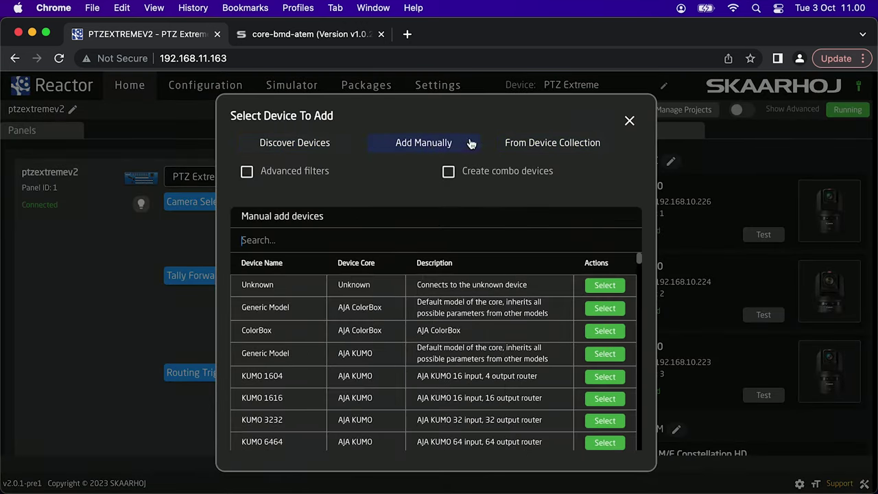
left_click(539, 145)
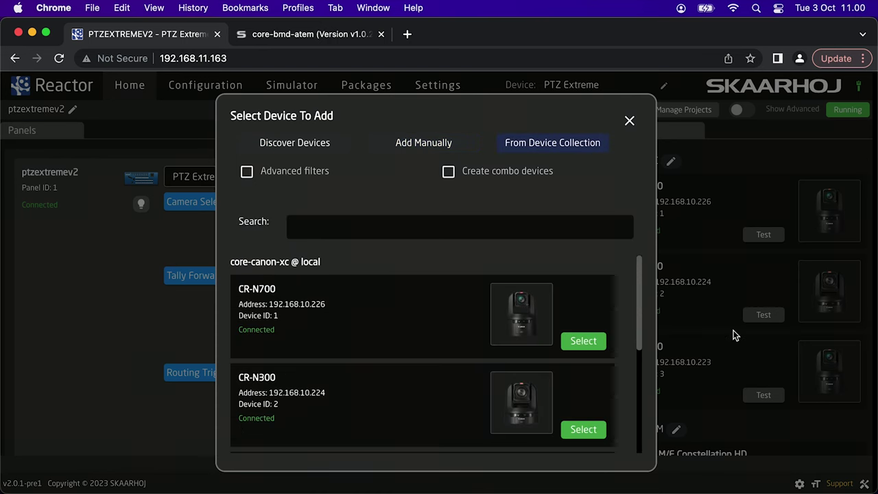
scroll(581, 312, "down", 5)
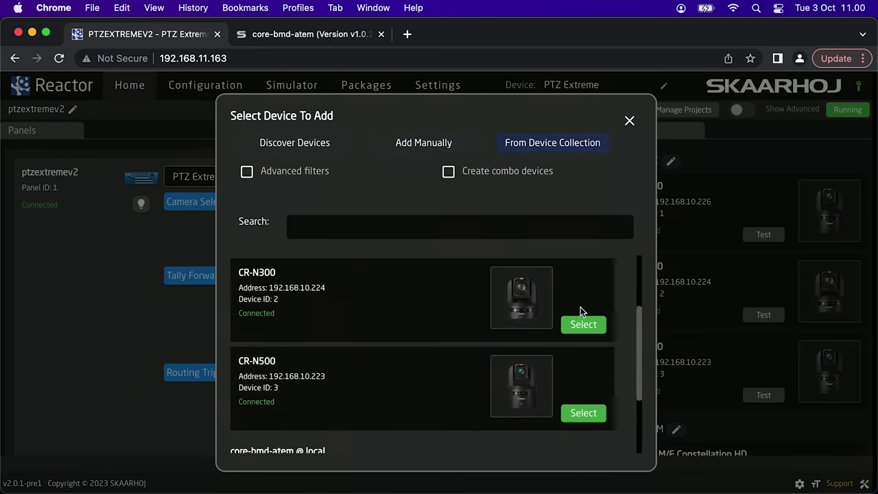
left_click(629, 122)
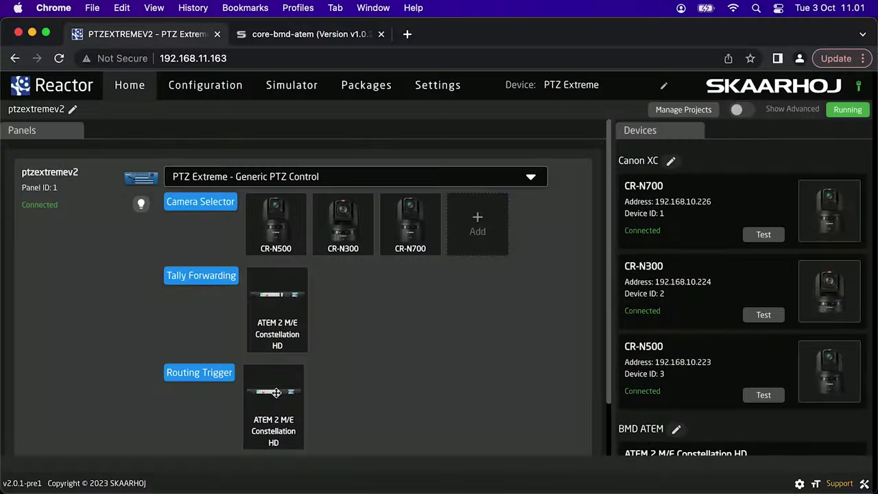
Keep the routing trigger set to ATEM - Route To Preview
left_click(206, 376)
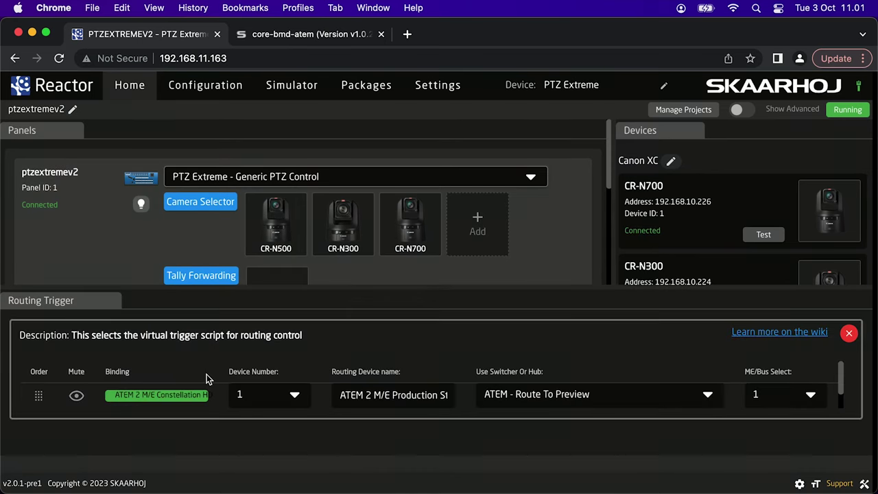
left_click(708, 397)
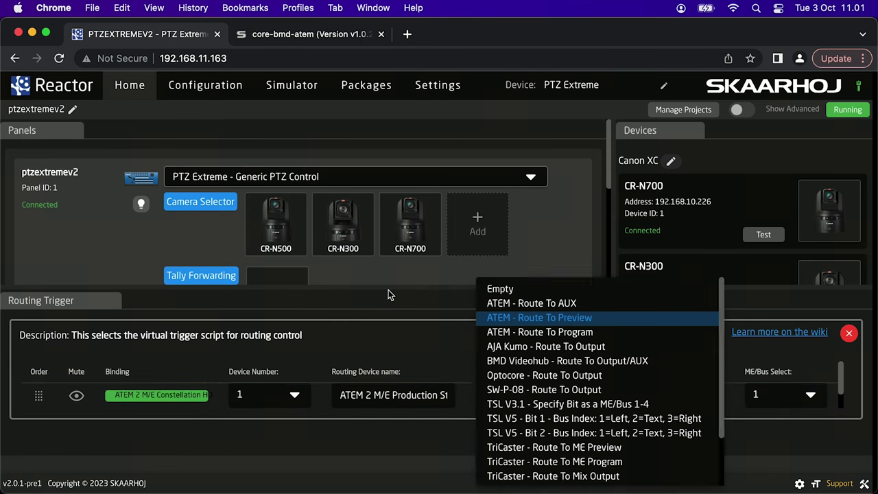
left_click(540, 319)
left_click(849, 333)
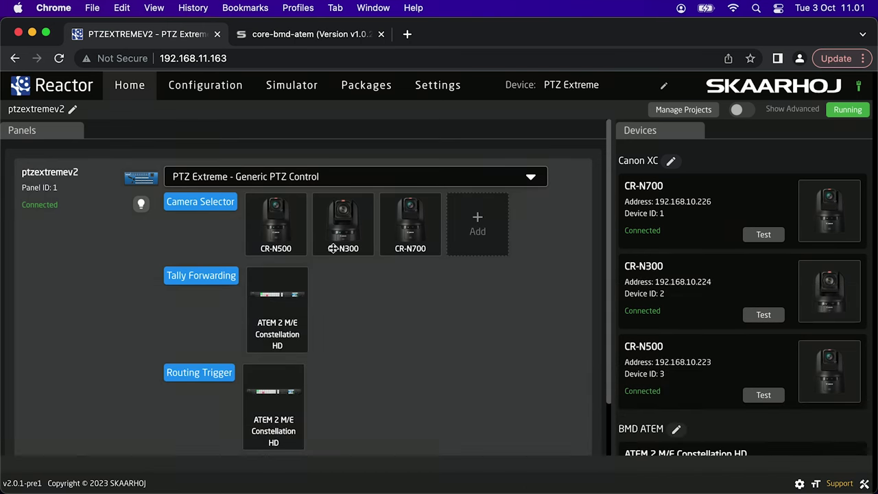
Open the camera selector settings and scroll across the User Section layout
left_click(189, 276)
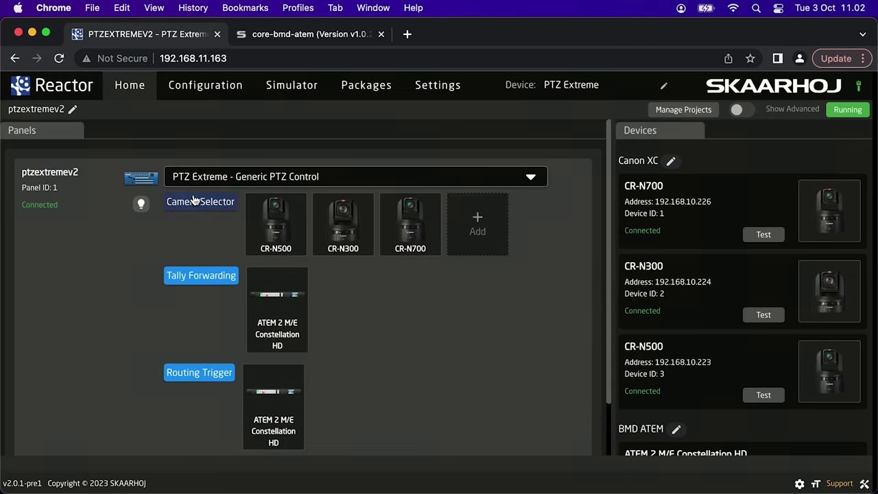
left_click(194, 202)
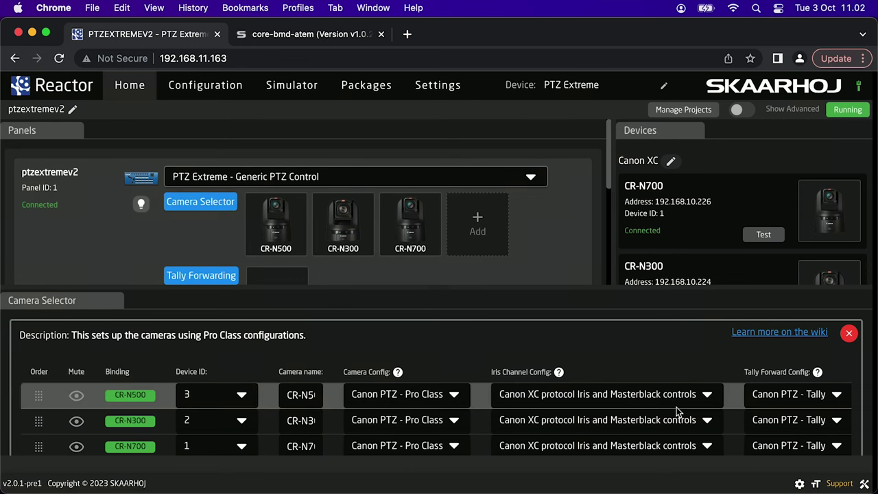
scroll(676, 407, "right", 10)
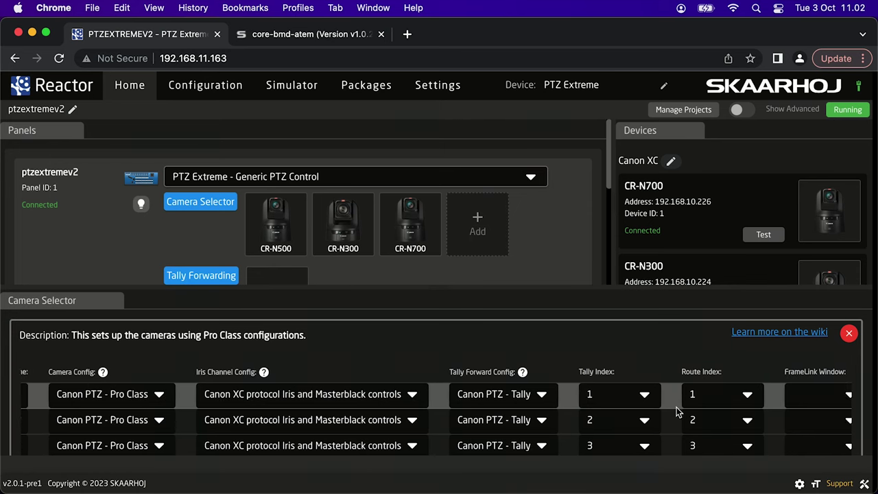
scroll(677, 407, "right", 3)
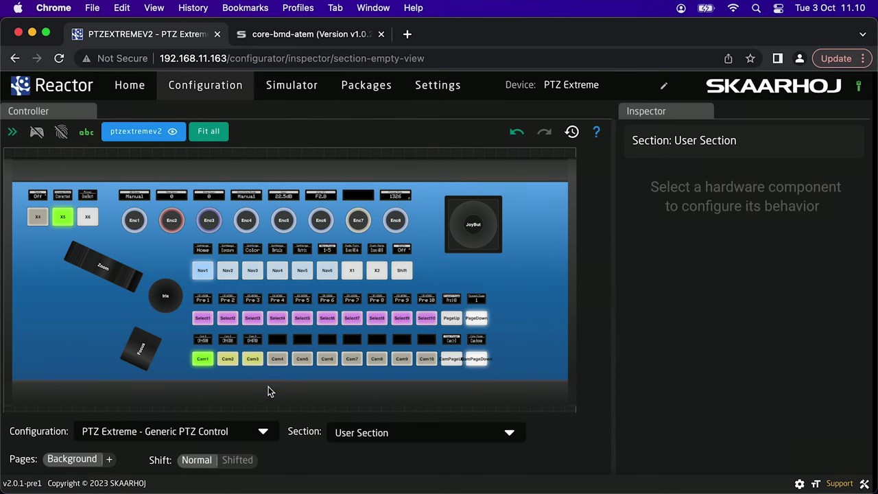
scroll(299, 372, "up", 5)
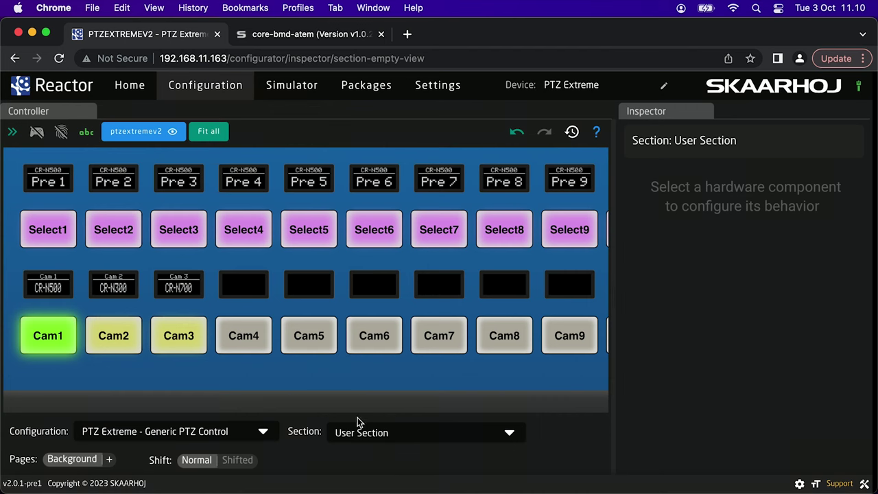
left_click(418, 439)
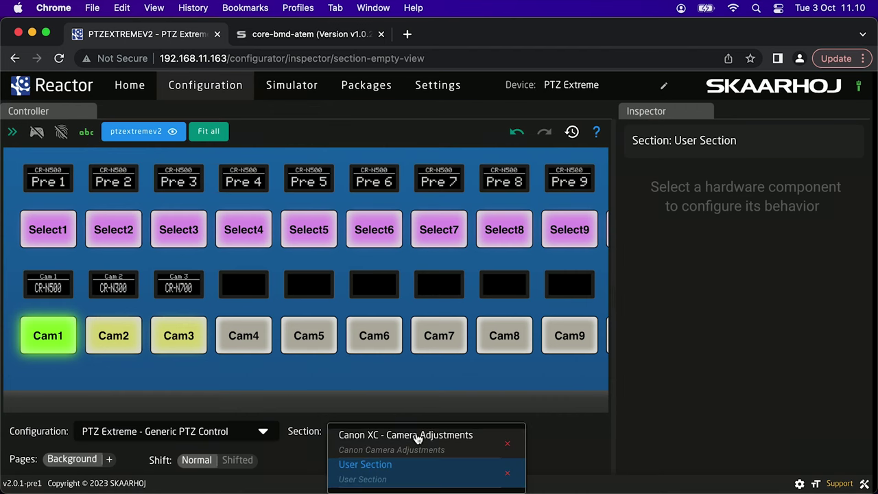
left_click(360, 471)
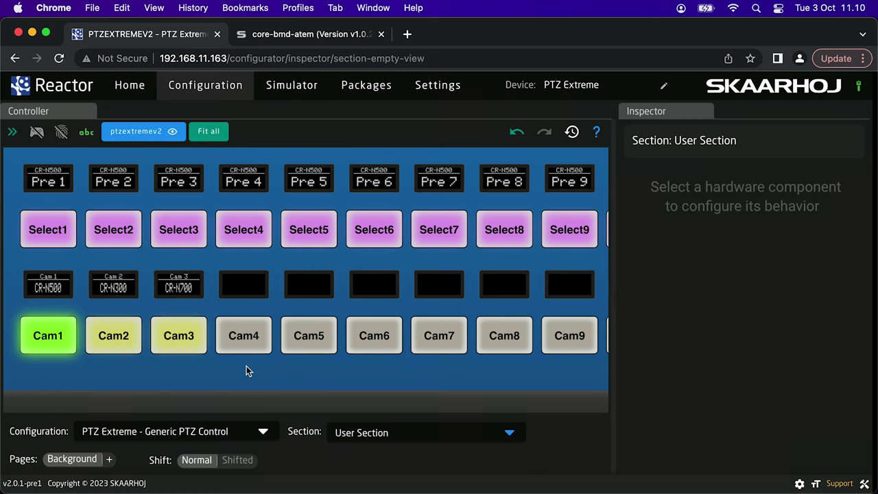
left_click_drag(247, 366, 388, 303)
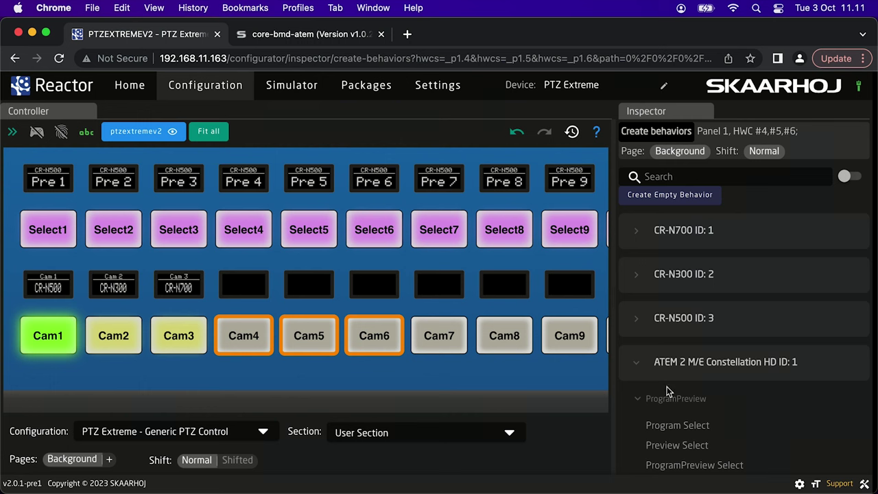
Assign ATEM ProgramPreview Select to the selected Cam4, Cam5 and Cam6 keys
scroll(667, 390, "down", 3)
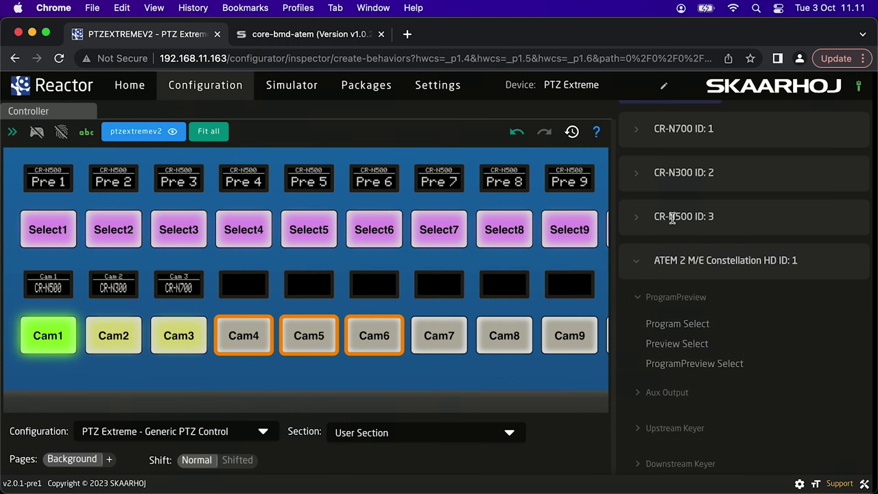
scroll(673, 321, "down", 2)
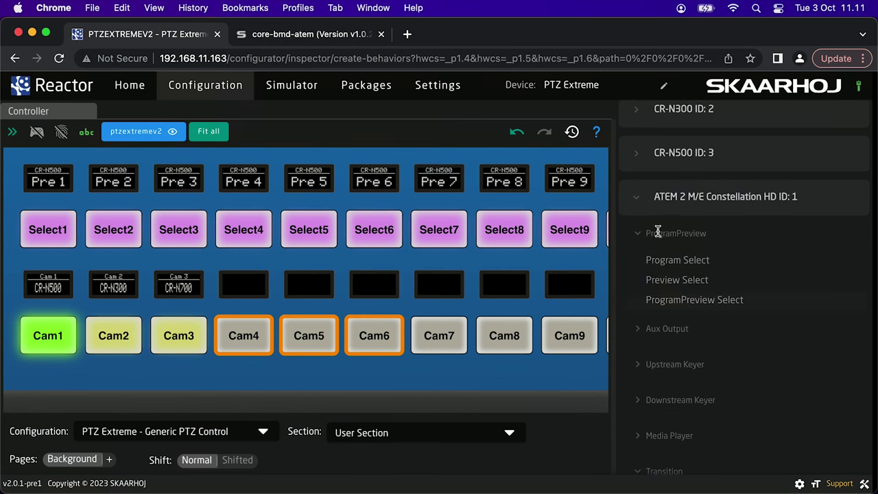
left_click(696, 302)
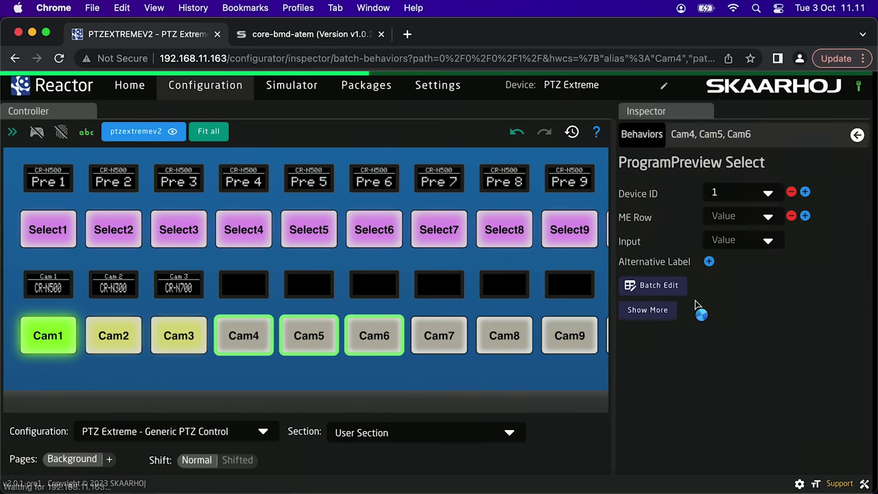
Set Cam4–Cam6 to ME Row M/E 1 and Input 4, and bring them into Batch Edit
left_click(768, 216)
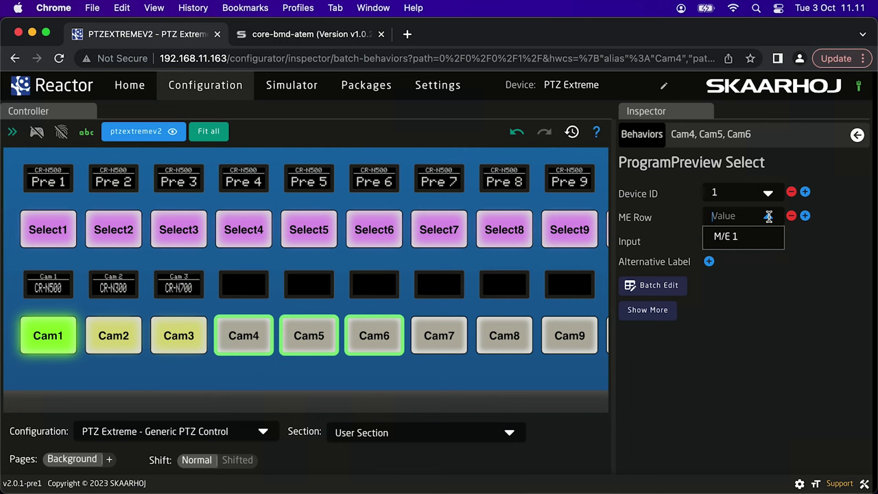
left_click(723, 238)
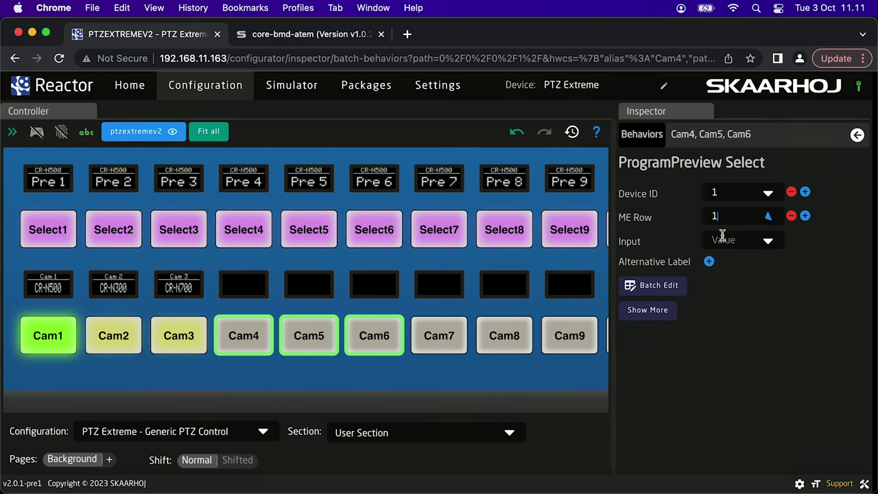
left_click(767, 241)
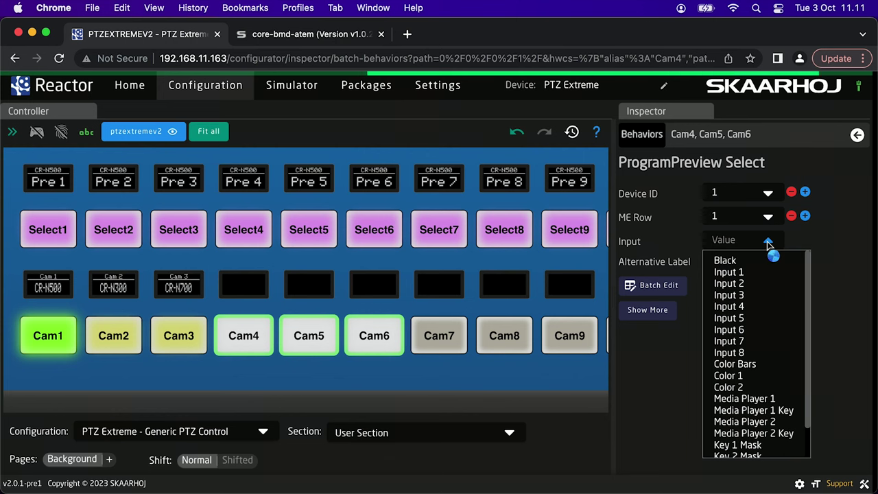
left_click(729, 307)
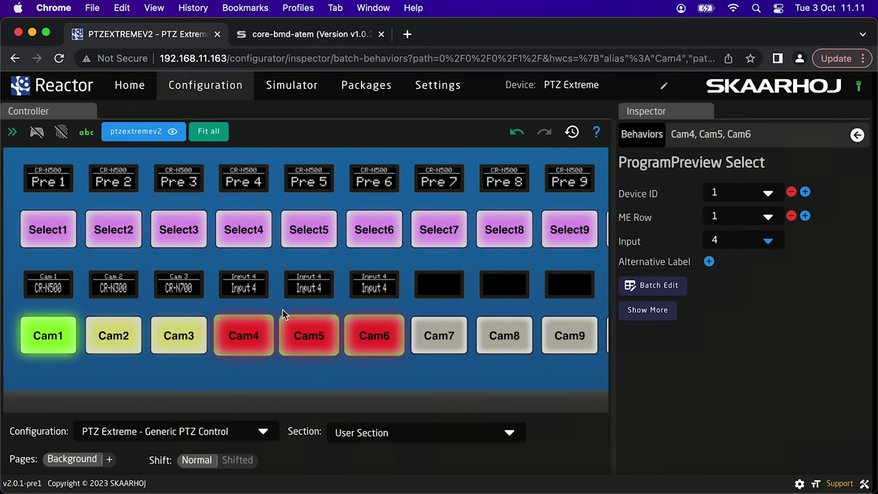
scroll(282, 309, "up", 3)
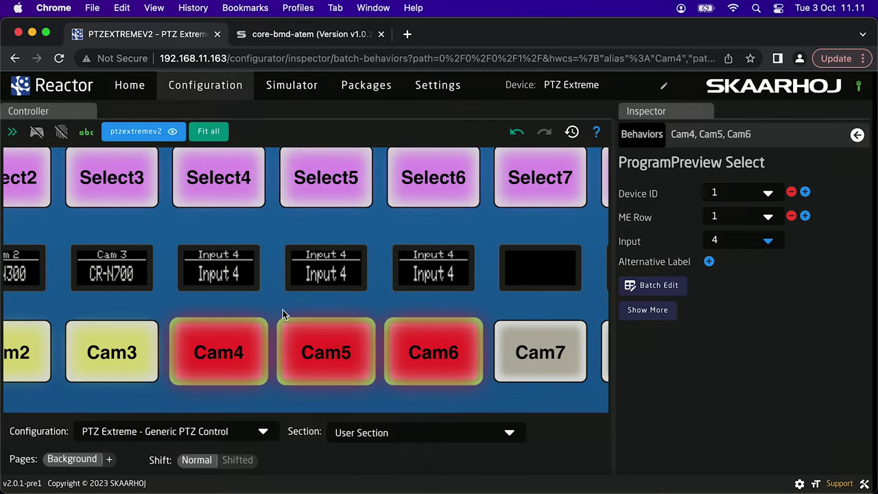
left_click(657, 285)
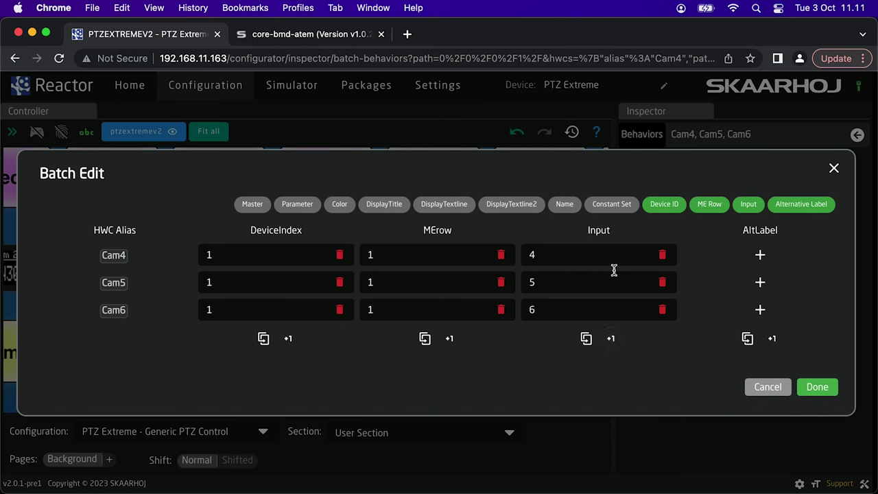
Apply the Batch Edit so Cam4, Cam5 and Cam6 receive Inputs 4, 5 and 6
left_click(817, 387)
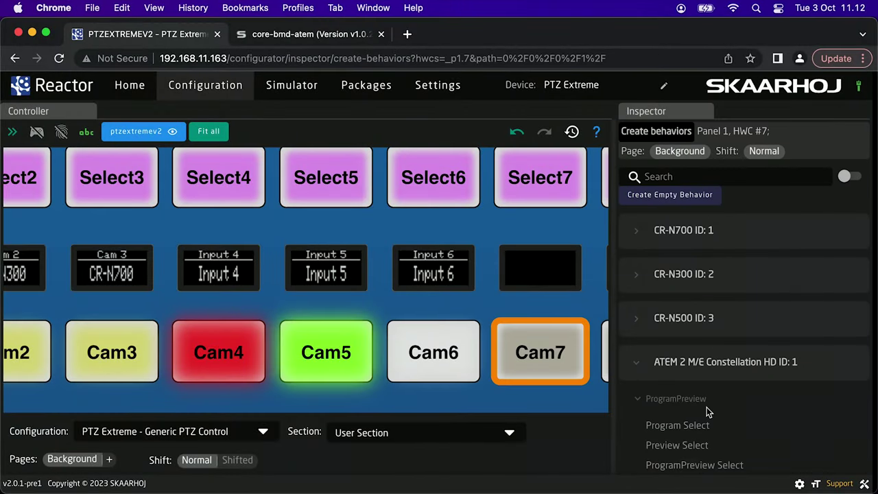
Give the Cam7 key an ATEM Cut transition on M/E 1
scroll(707, 407, "down", 3)
scroll(707, 407, "down", 6)
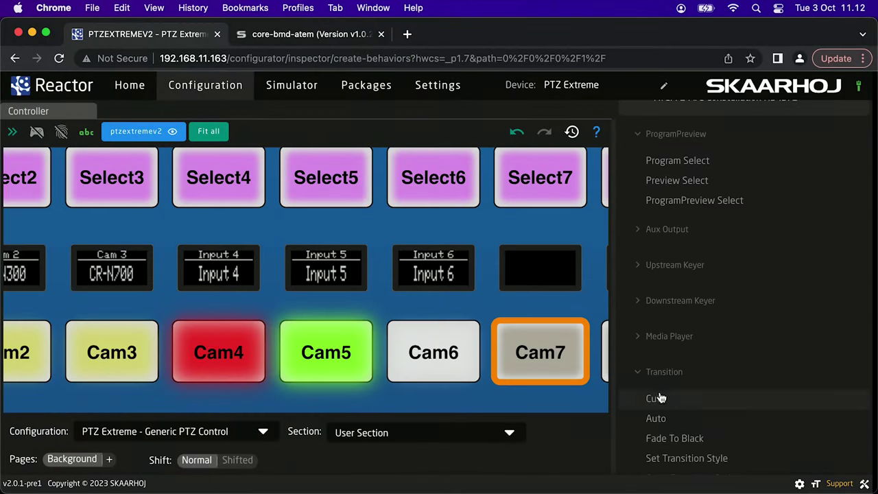
scroll(646, 388, "down", 3)
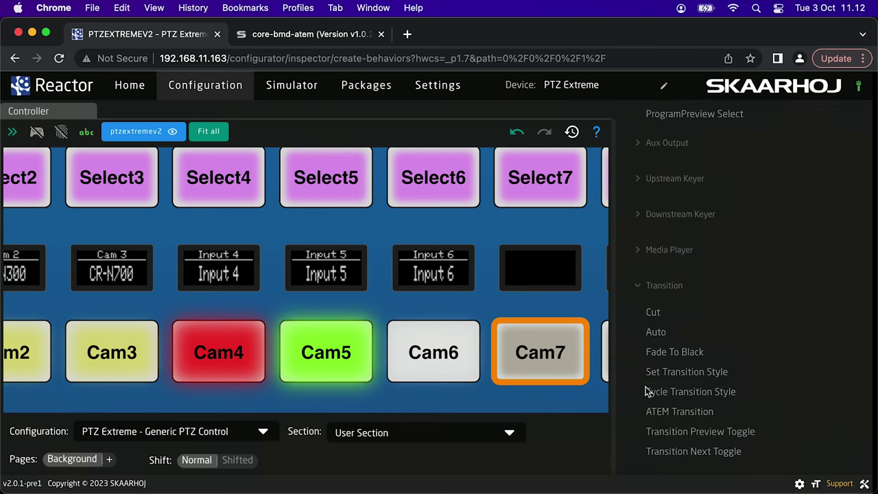
left_click(652, 310)
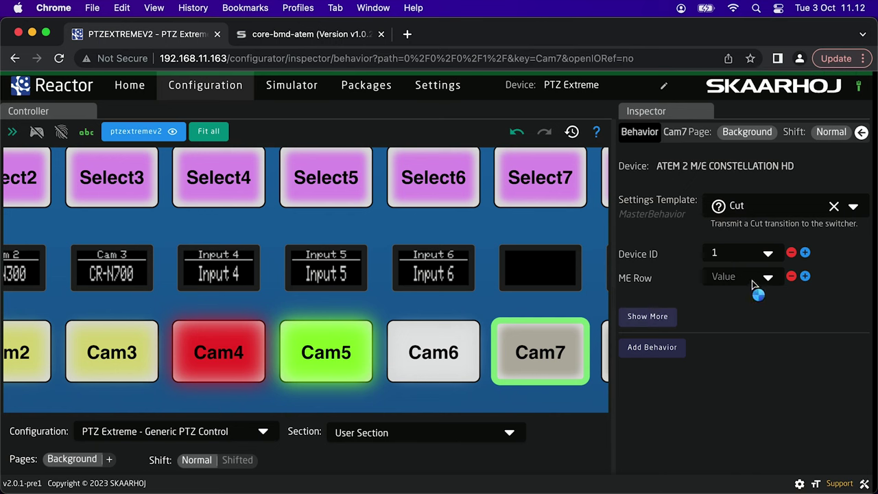
left_click(770, 280)
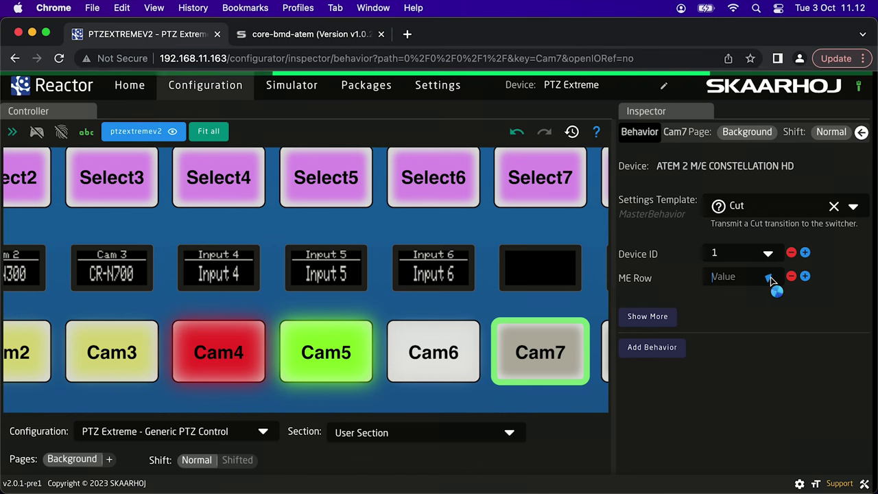
left_click(728, 298)
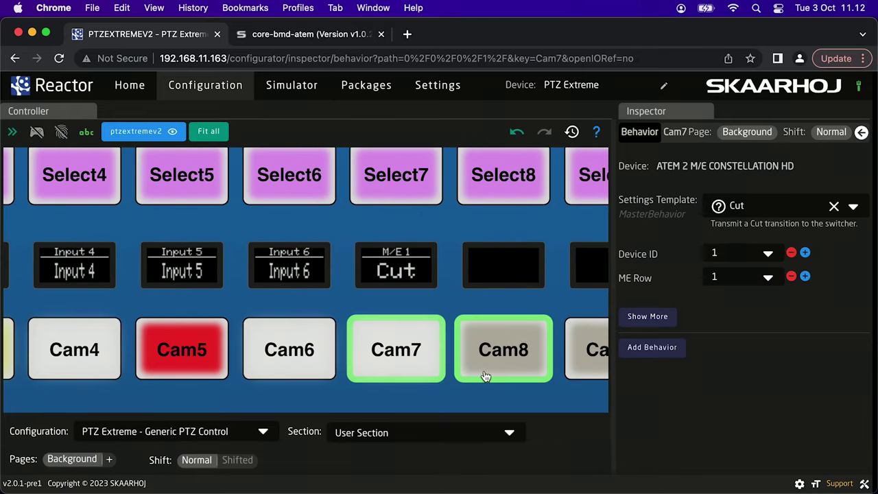
left_click(484, 371)
Give the Cam8 key an ATEM Auto transition on M/E 1
left_click(677, 385)
scroll(677, 383, "down", 10)
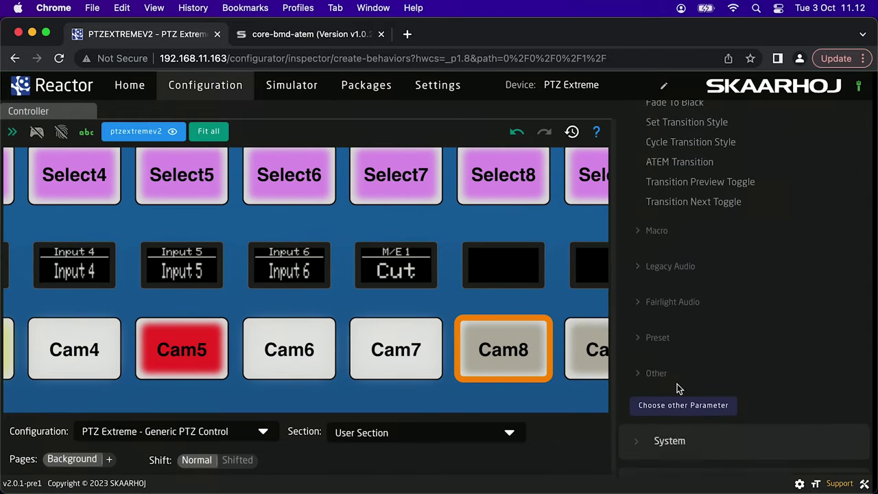
scroll(677, 384, "up", 3)
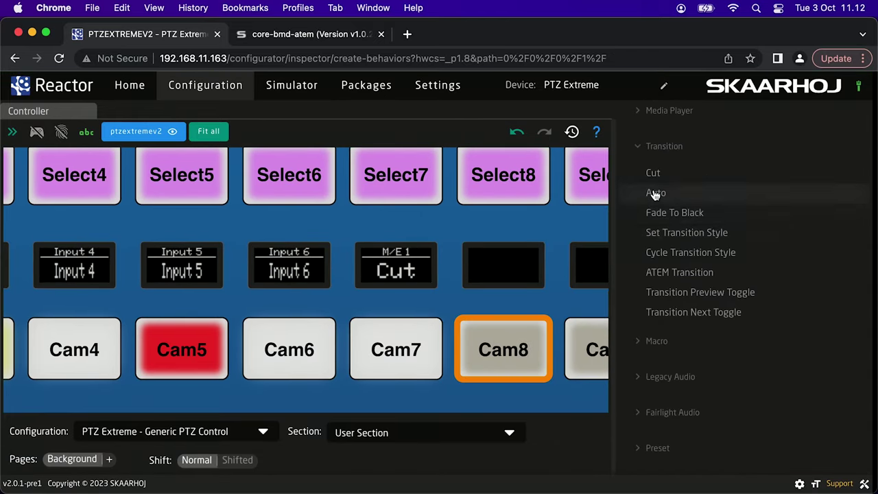
left_click(654, 191)
left_click(758, 286)
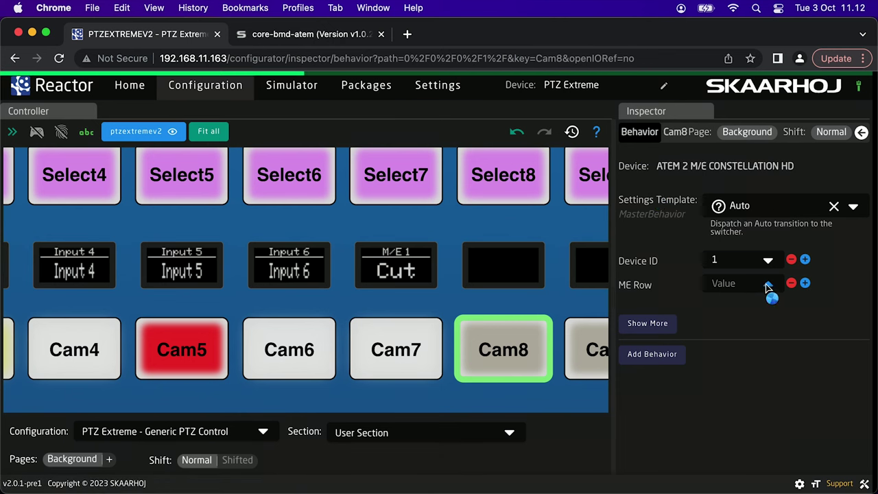
left_click(769, 285)
left_click(726, 306)
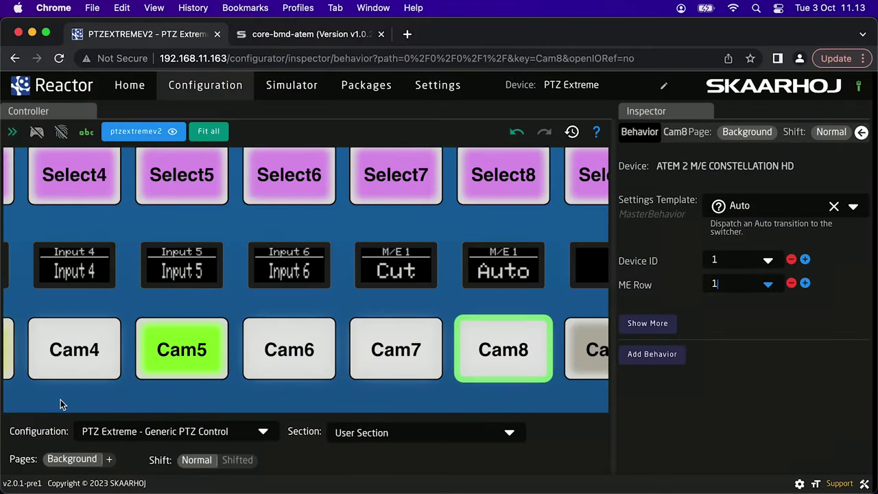
scroll(60, 399, "down", 3)
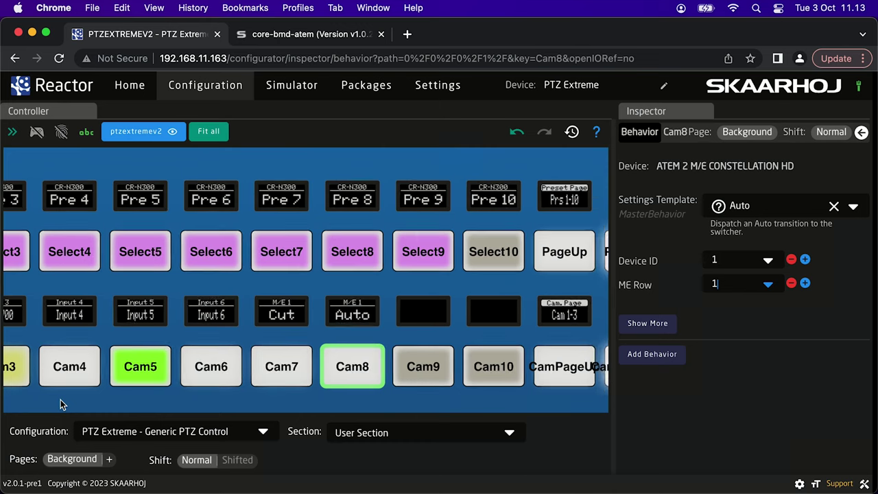
Assign ATEM ProgramPreview Select on M/E 1 to the shifted-layer Cam1–Cam6 keys
scroll(123, 395, "right", 2)
left_click_drag(177, 388, 278, 372)
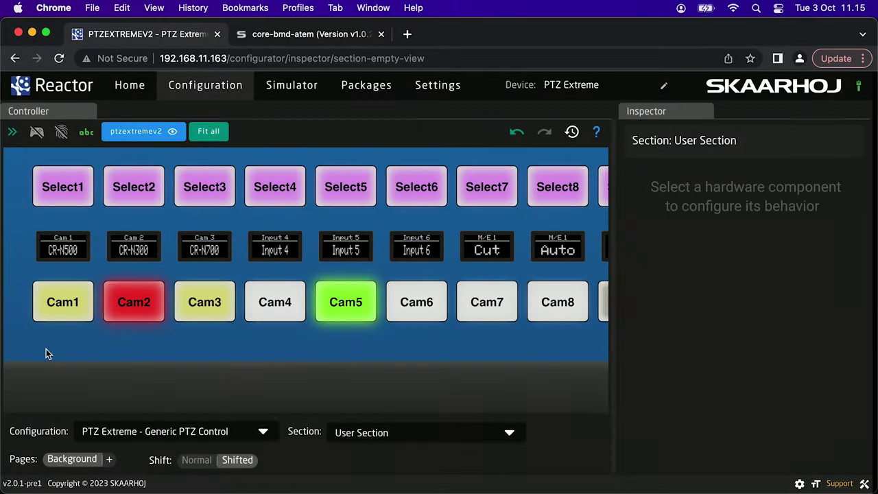
left_click_drag(46, 349, 431, 316)
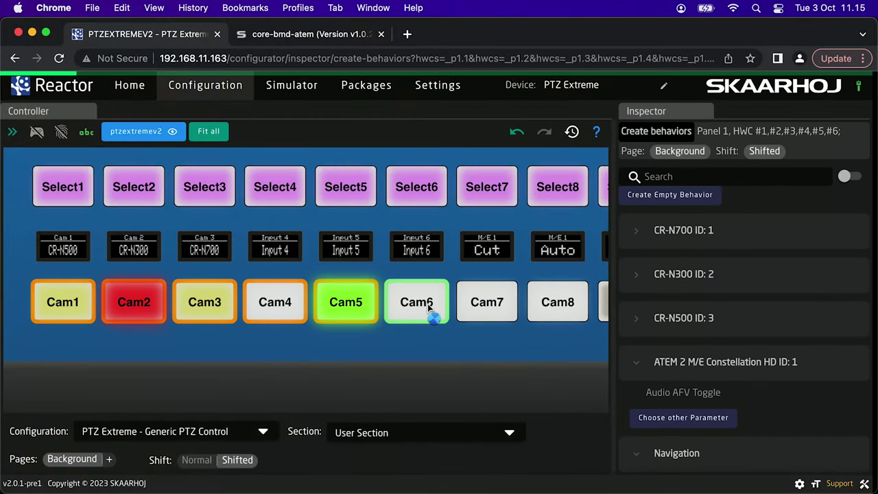
scroll(757, 366, "down", 3)
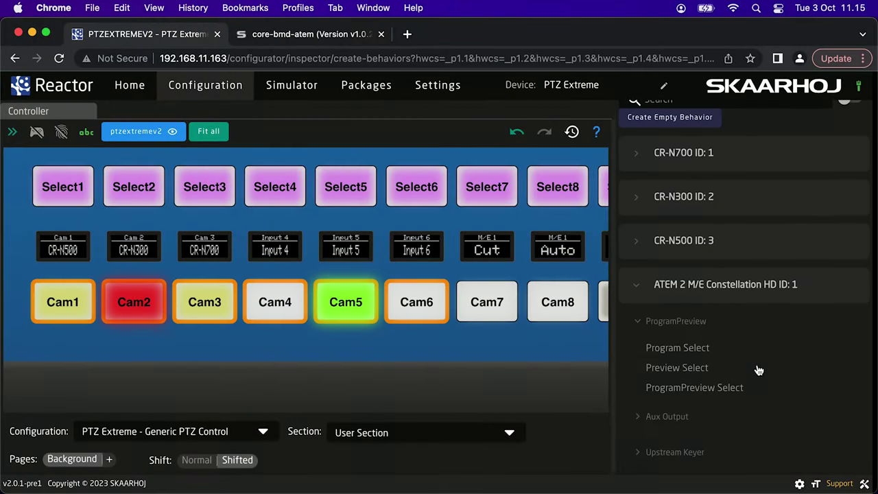
left_click(691, 388)
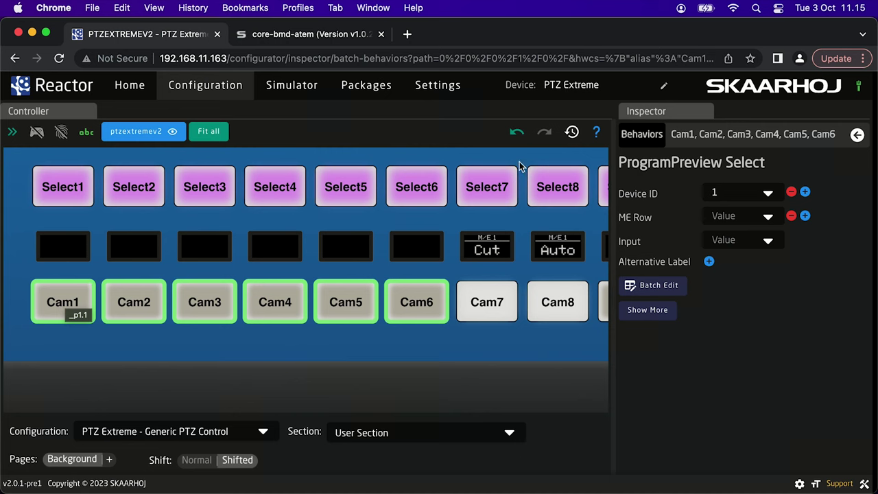
left_click(768, 216)
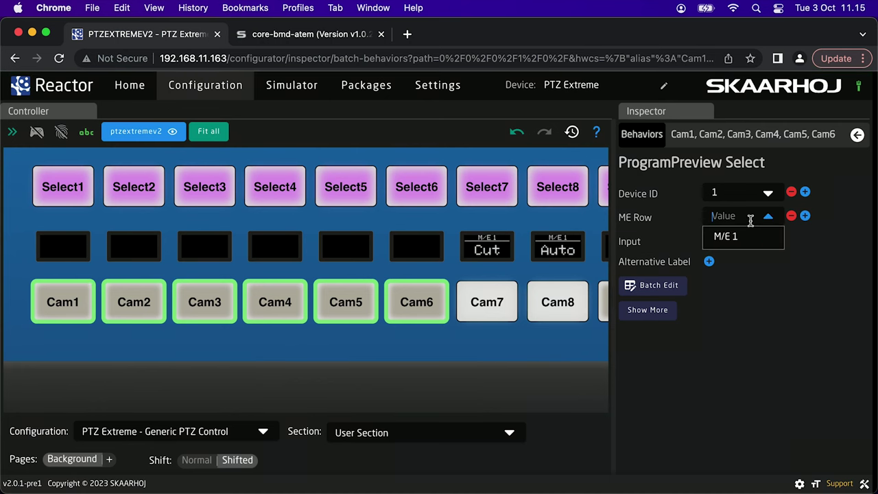
left_click(734, 237)
left_click(744, 241)
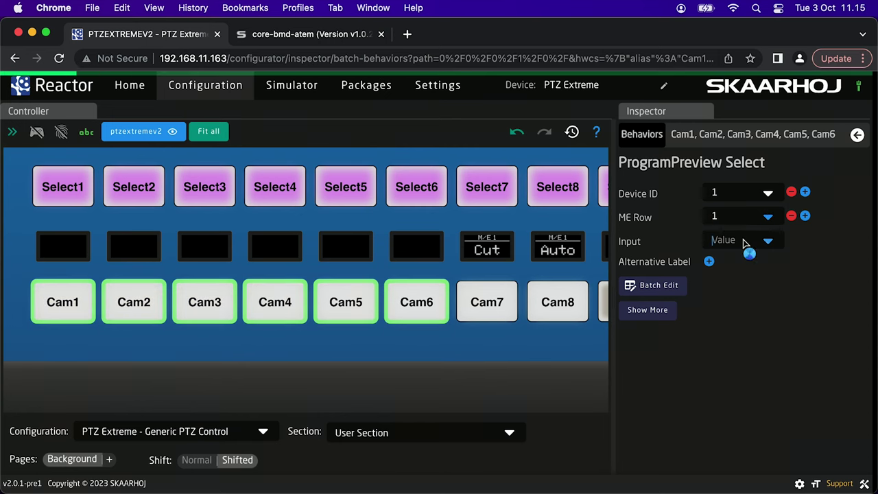
Batch-edit the shifted Cam1–Cam6 inputs to count up from Input 7 to Input 12
left_click(653, 284)
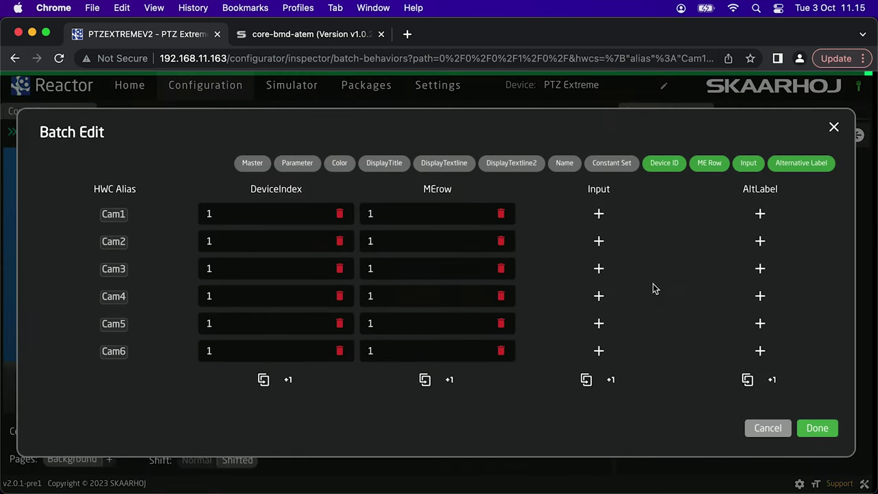
left_click(600, 215)
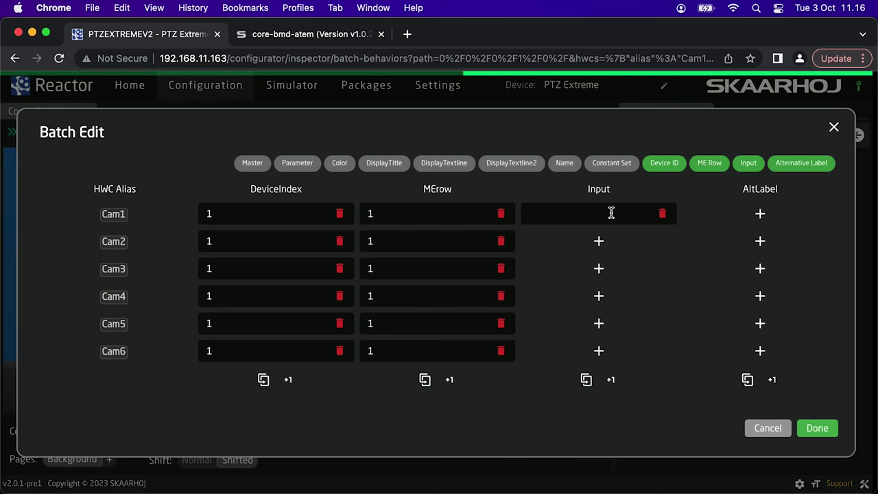
left_click(610, 380)
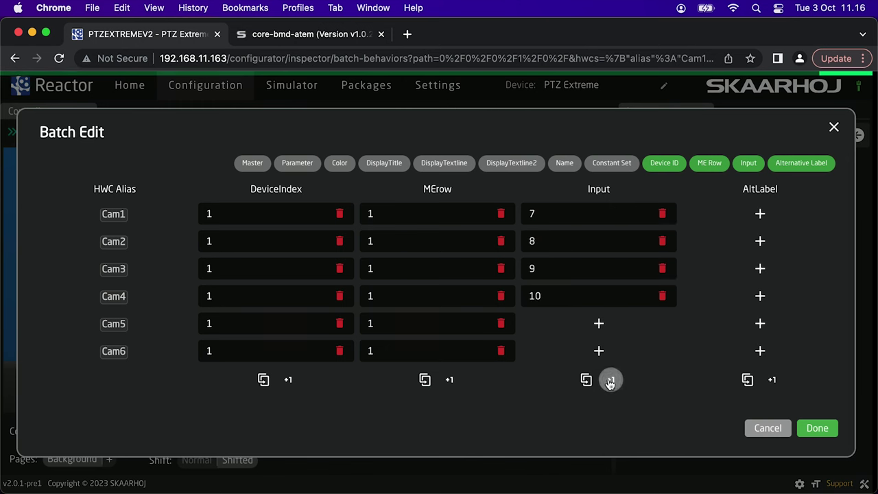
left_click(816, 427)
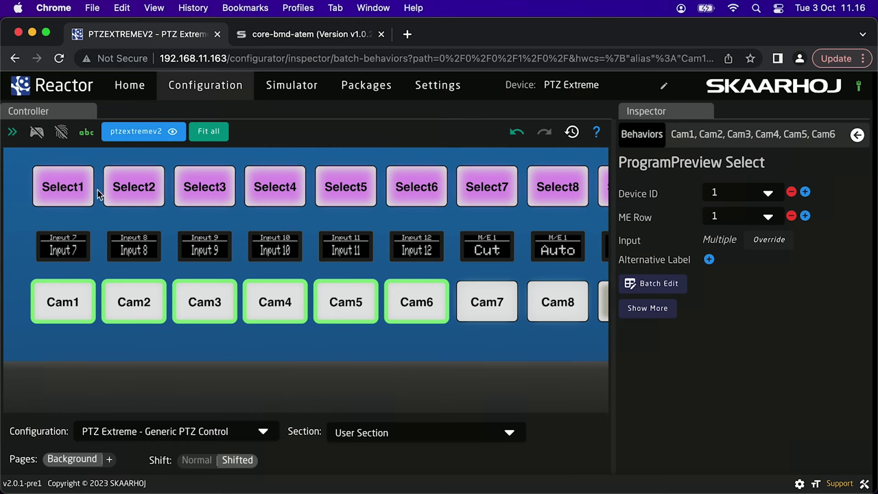
Simulate the panel, pressing Cam keys on both Shifted and Normal layers, ending on Normal
left_click(38, 135)
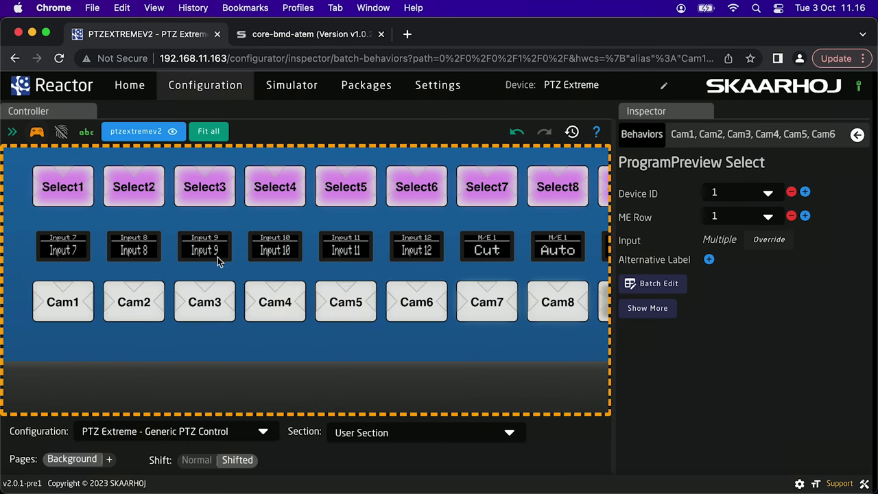
left_click(204, 312)
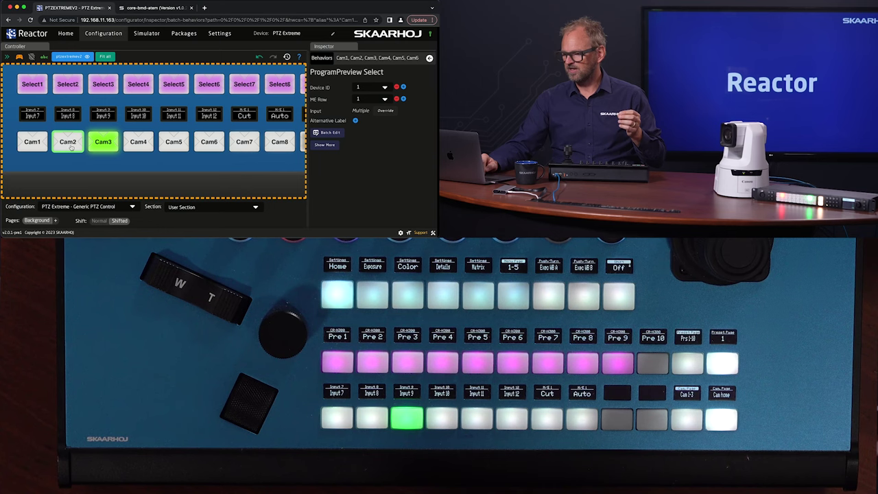
left_click(140, 306)
left_click(33, 143)
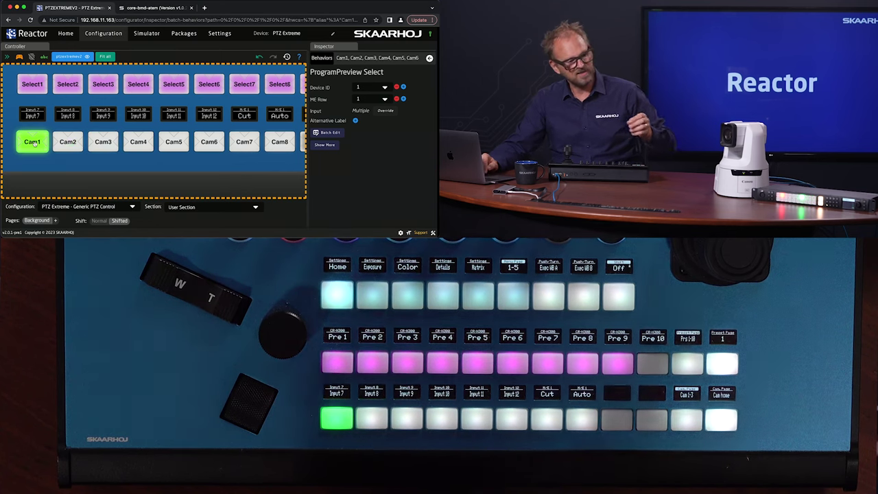
left_click(166, 144)
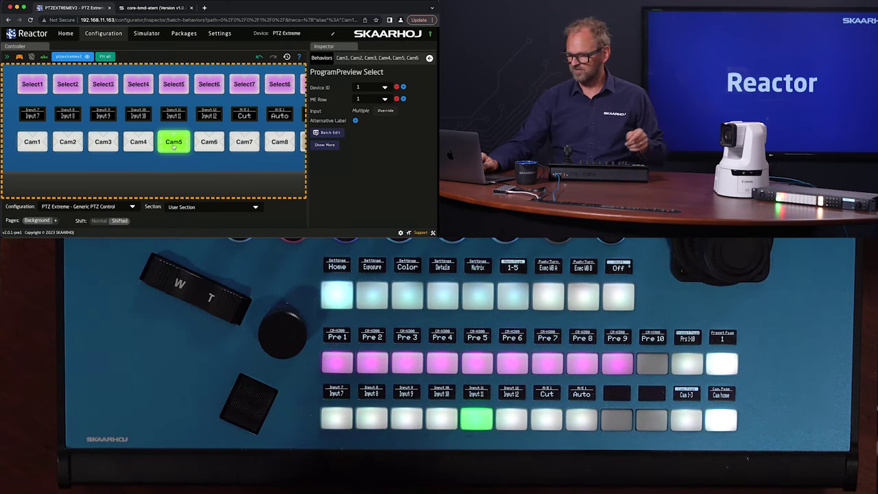
left_click(99, 221)
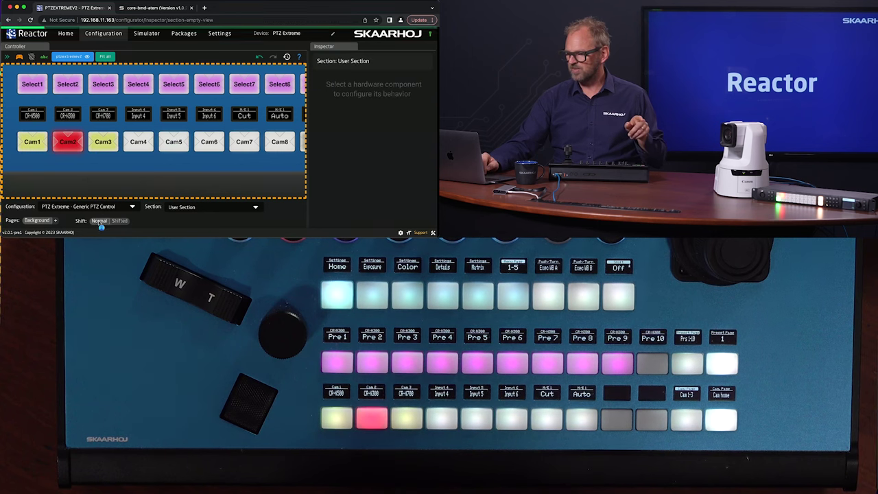
left_click(137, 144)
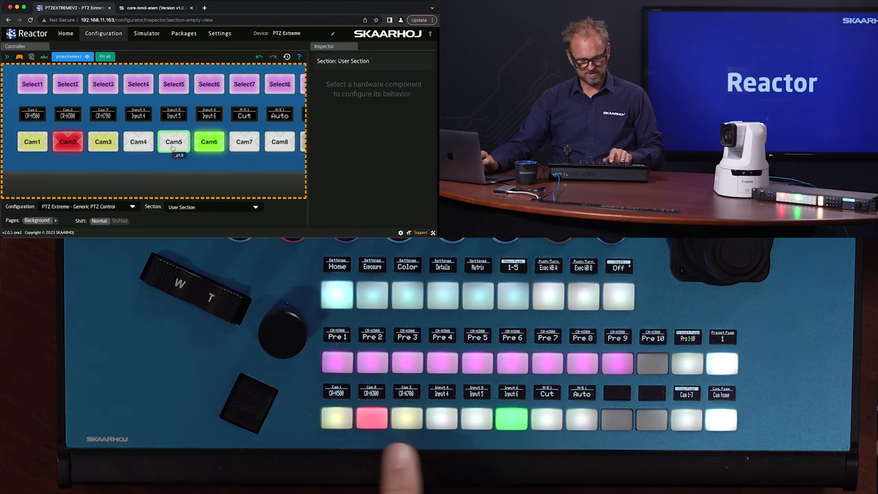
left_click(121, 221)
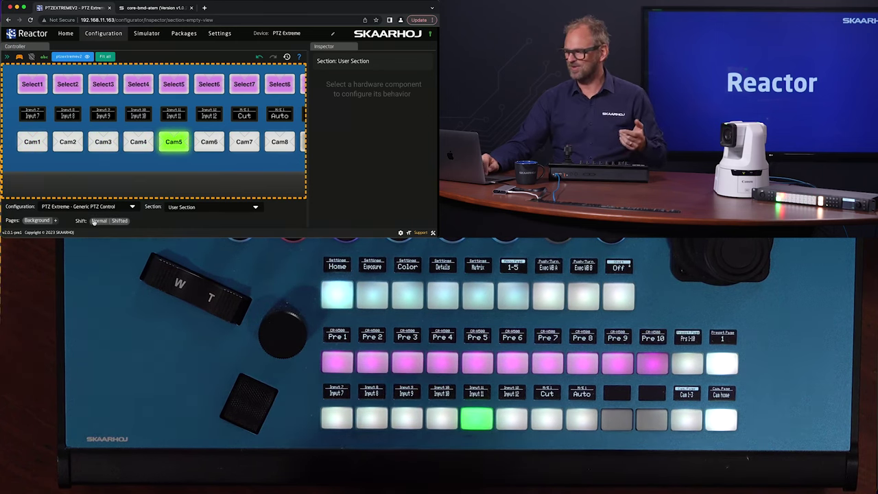
left_click(97, 221)
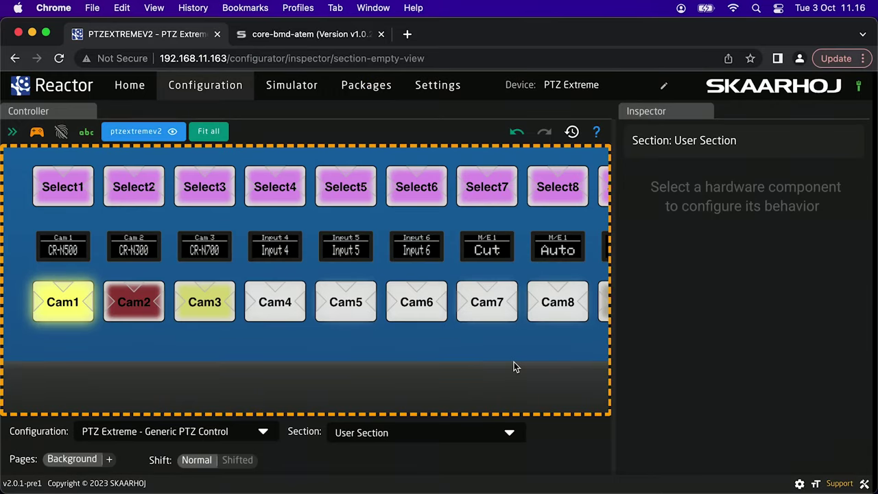
Make Cam9 a Shift (Hold Down) key on the SEC_UserShift variable
left_click(28, 131)
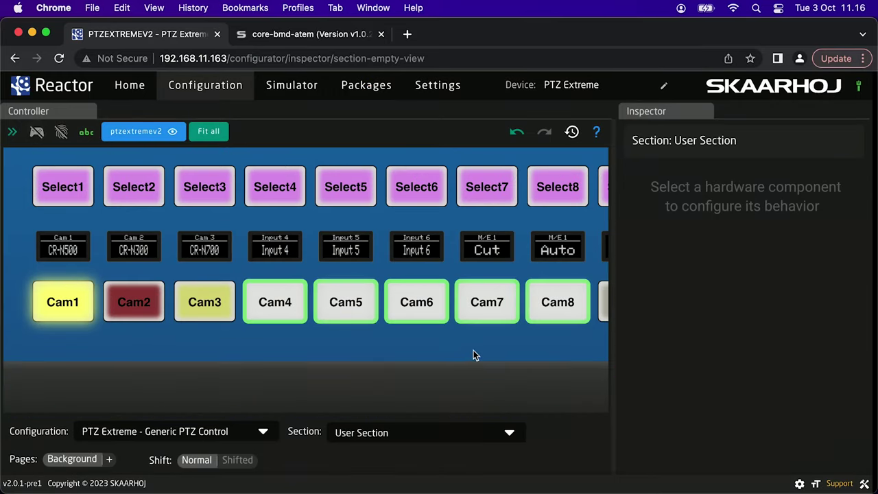
left_click_drag(474, 350, 307, 349)
left_click(434, 306)
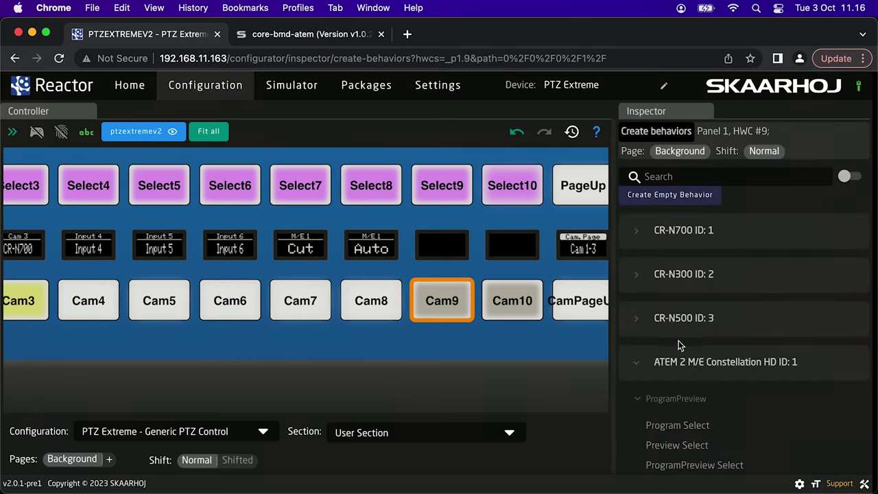
left_click(635, 367)
scroll(633, 363, "down", 3)
left_click(633, 357)
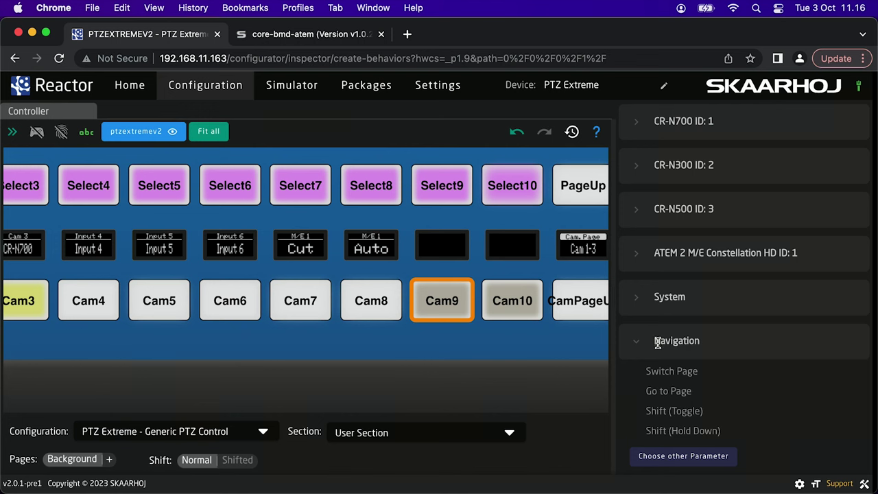
left_click(690, 430)
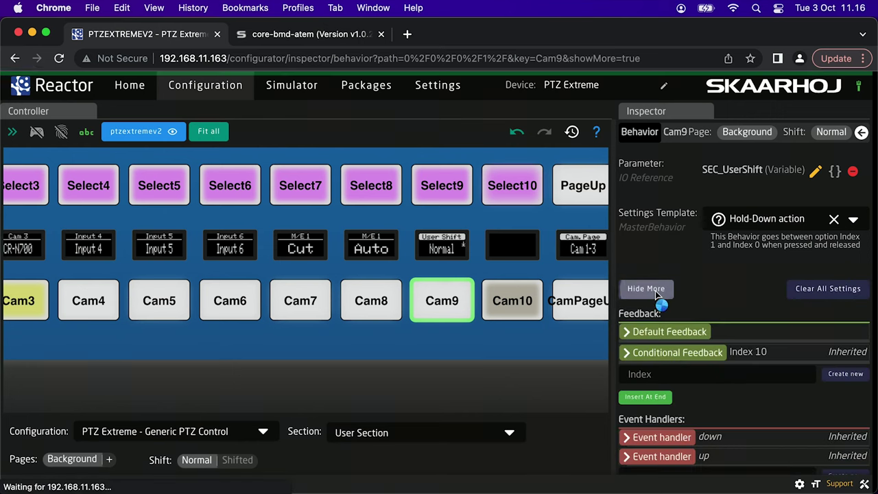
Set Cam9's default feedback Color to ICE, then deselect the key
left_click(626, 331)
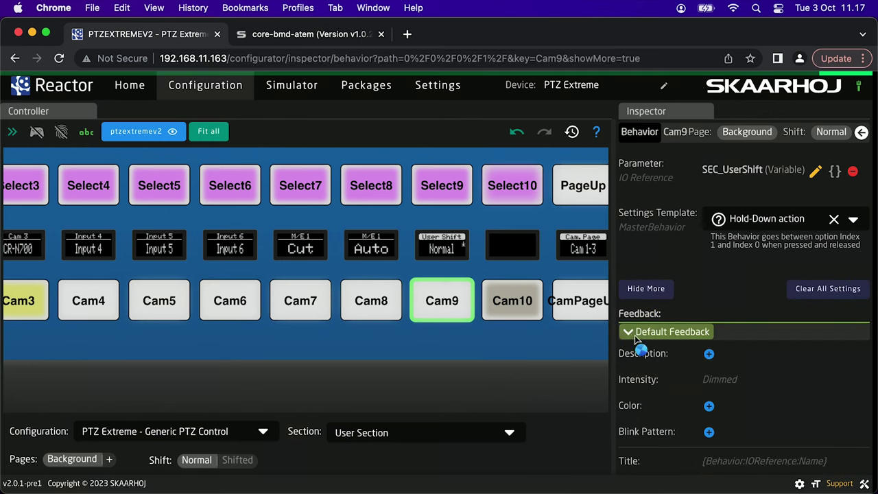
left_click(721, 408)
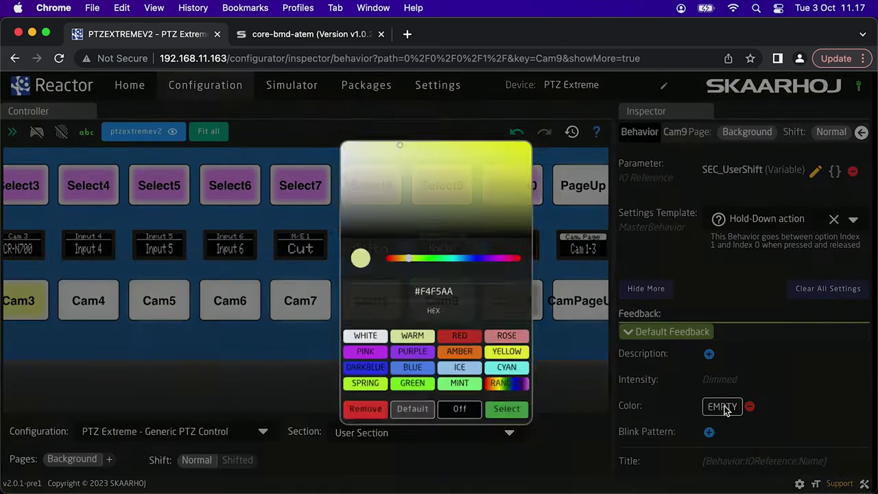
left_click(460, 373)
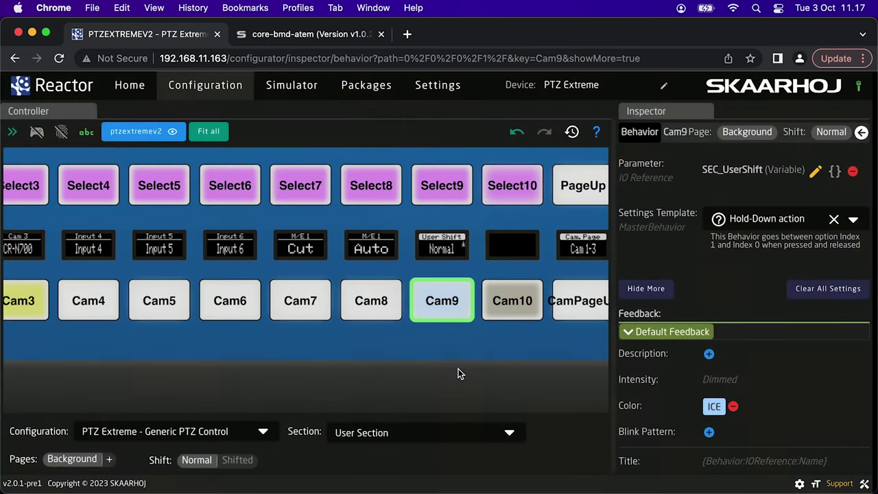
left_click(457, 348)
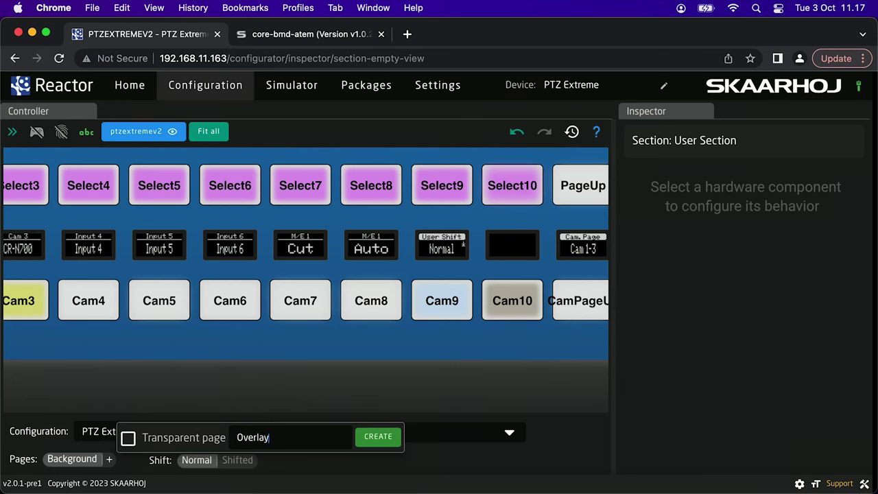
Create a page named Overlay alongside Background and switch to it
left_click(378, 445)
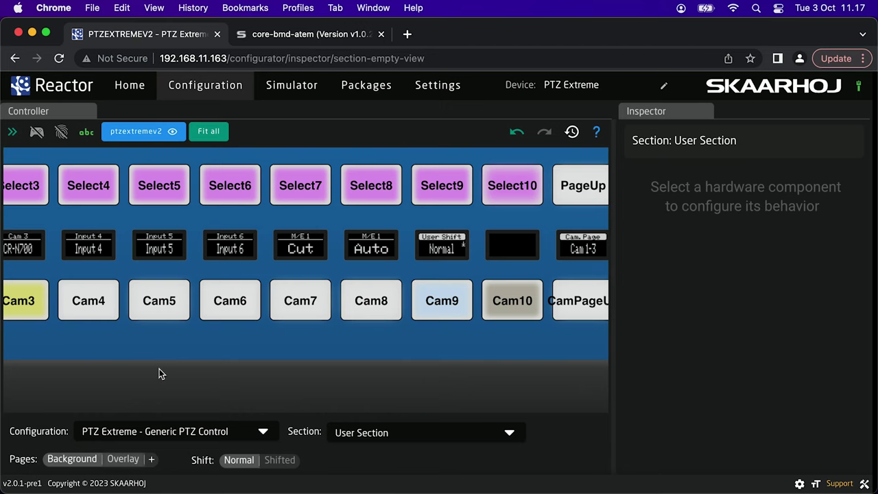
scroll(168, 338, "down", 3)
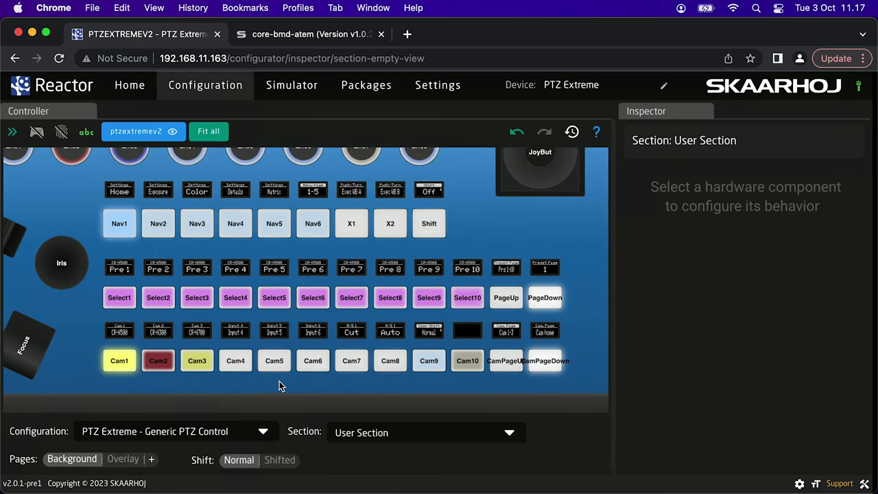
left_click(120, 459)
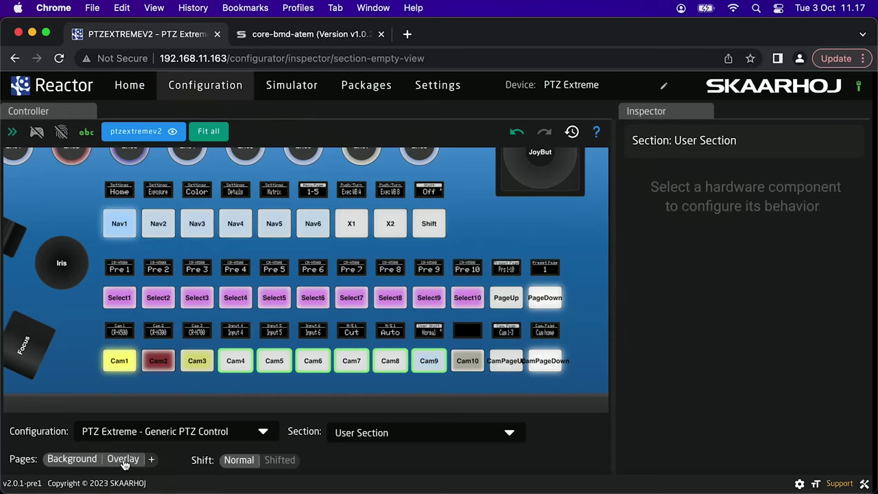
left_click(124, 460)
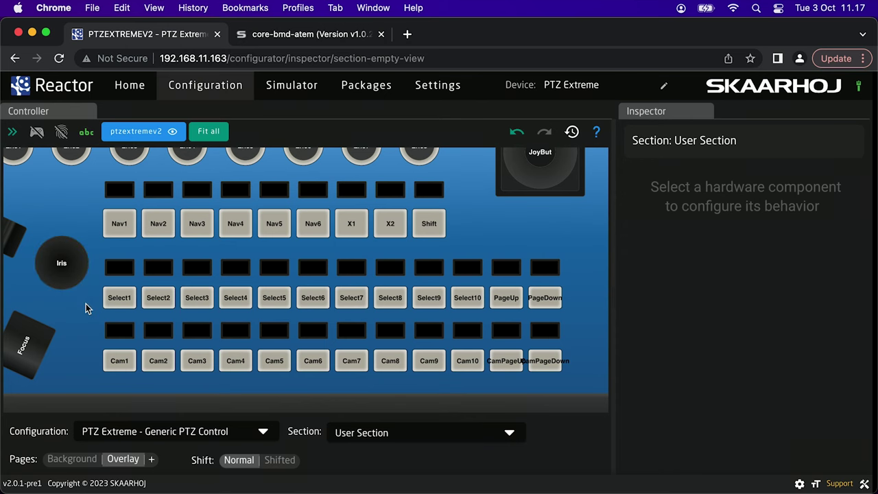
Select keys Select1 through PageDown and assign them ATEM Aux Output > Aux Select
left_click_drag(86, 309, 356, 272)
left_click_drag(460, 294, 563, 299)
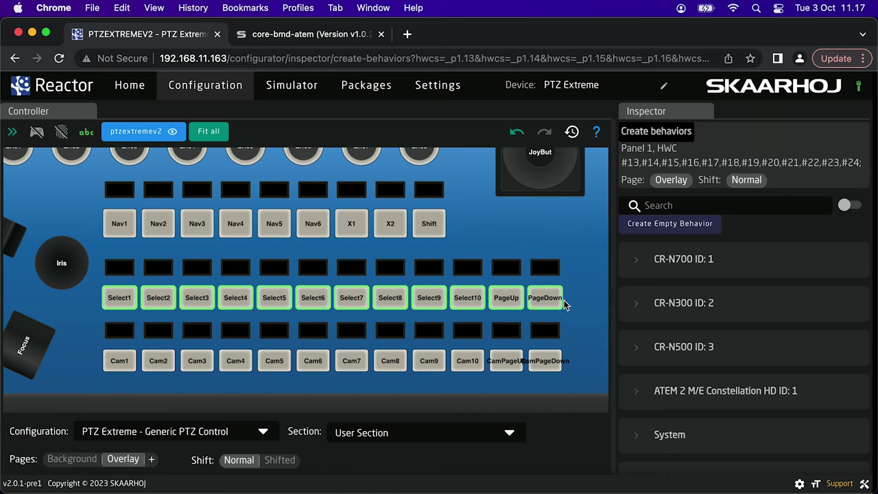
left_click(636, 392)
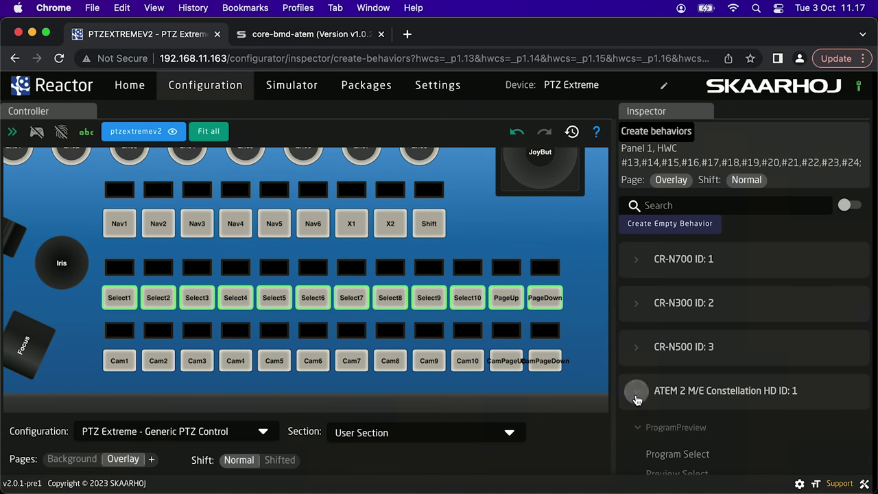
scroll(679, 459, "down", 3)
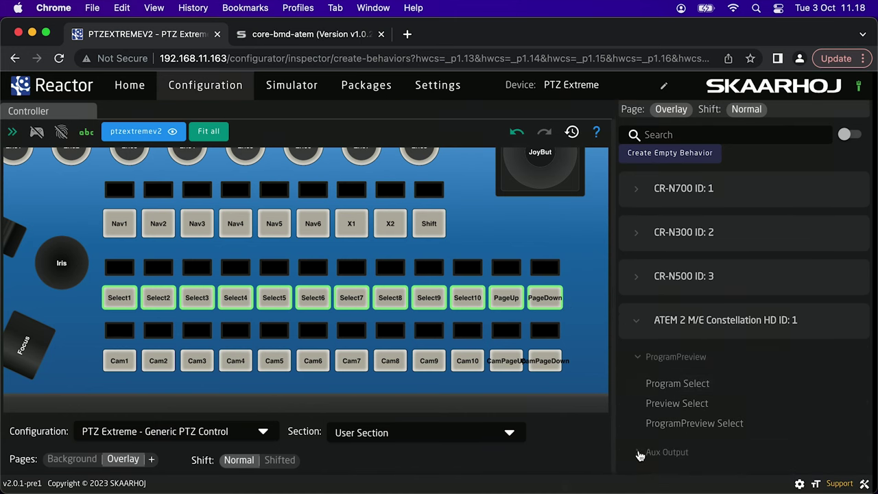
left_click(639, 453)
scroll(649, 428, "down", 2)
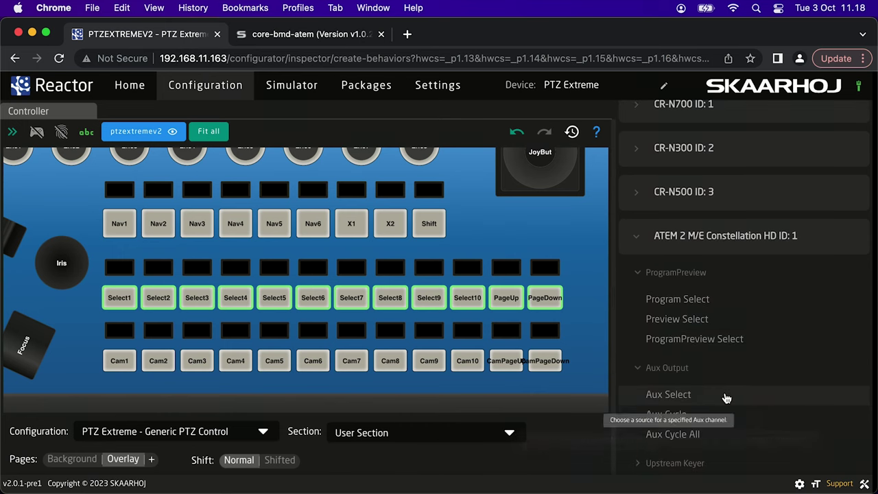
left_click(669, 395)
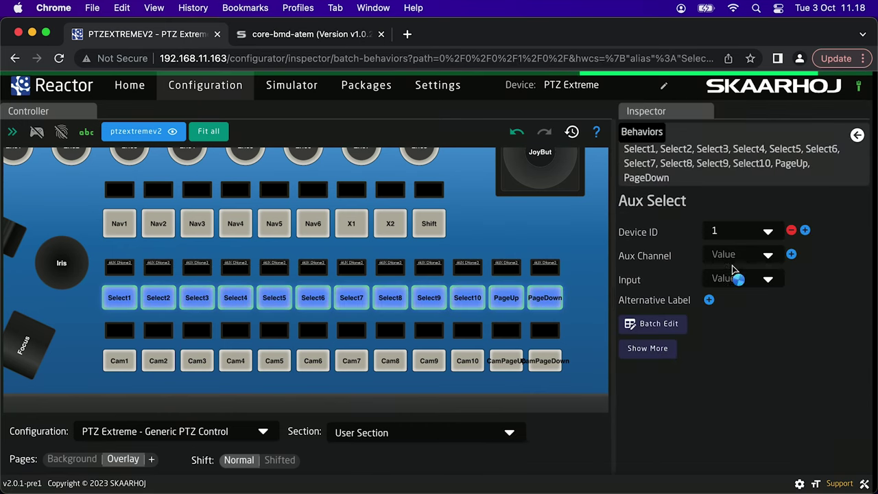
Set Aux Channel 1 and Input 1, batch-editing inputs to increase by 1 per key
left_click(765, 255)
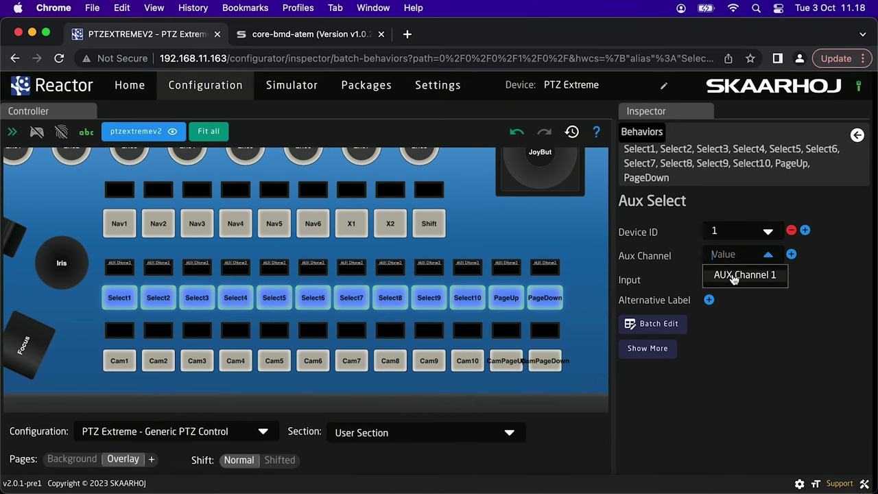
left_click(734, 276)
left_click(748, 279)
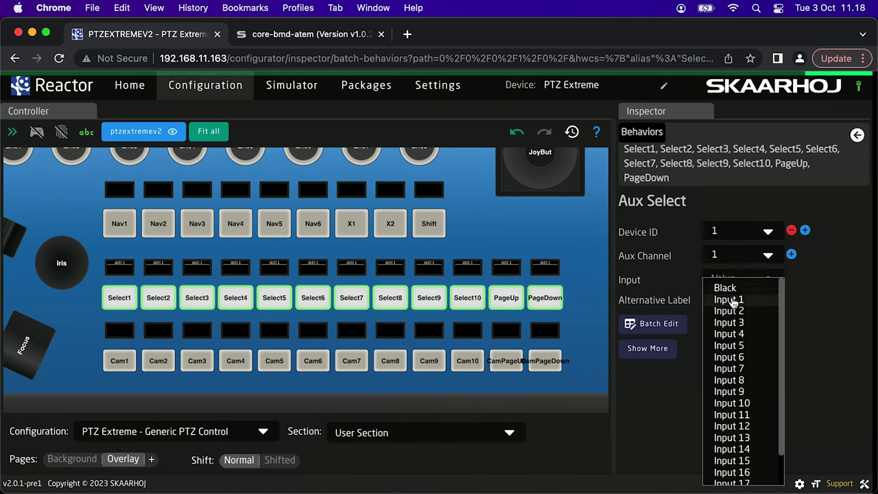
left_click(734, 301)
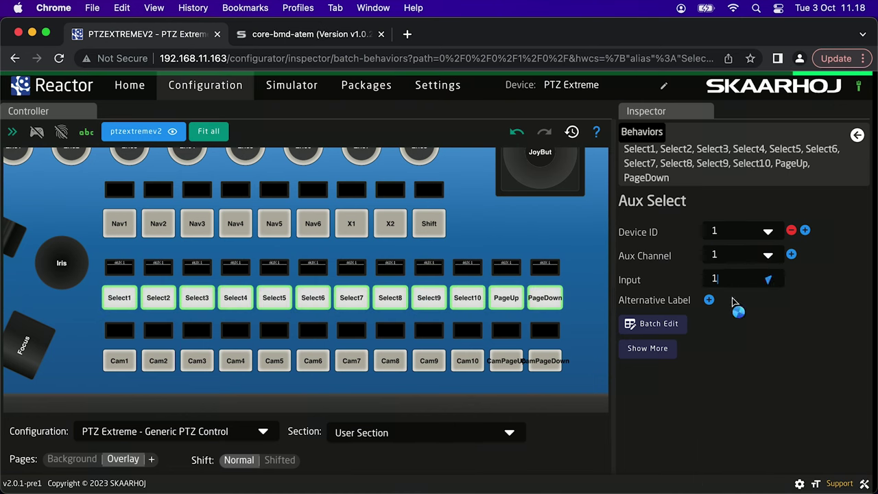
left_click(653, 323)
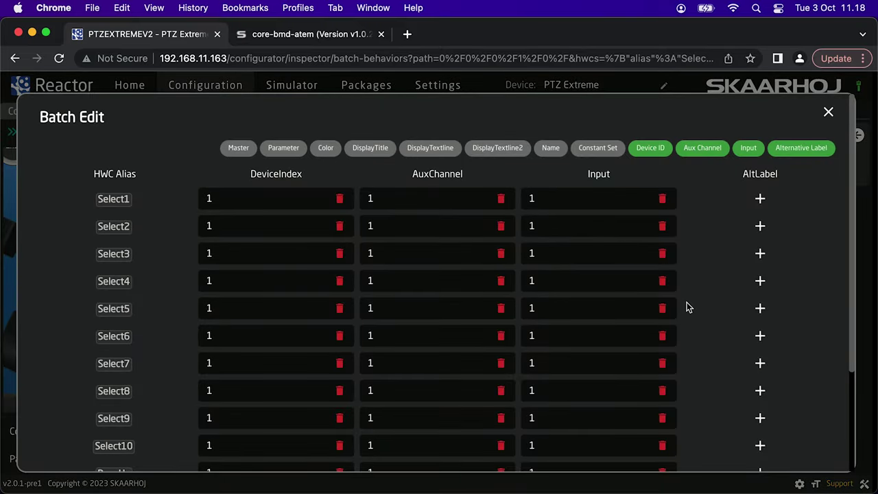
scroll(687, 307, "down", 5)
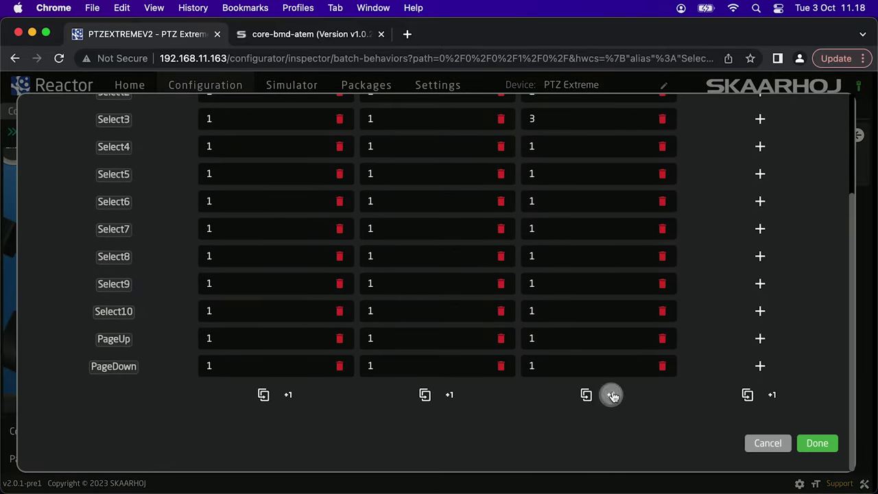
left_click(808, 444)
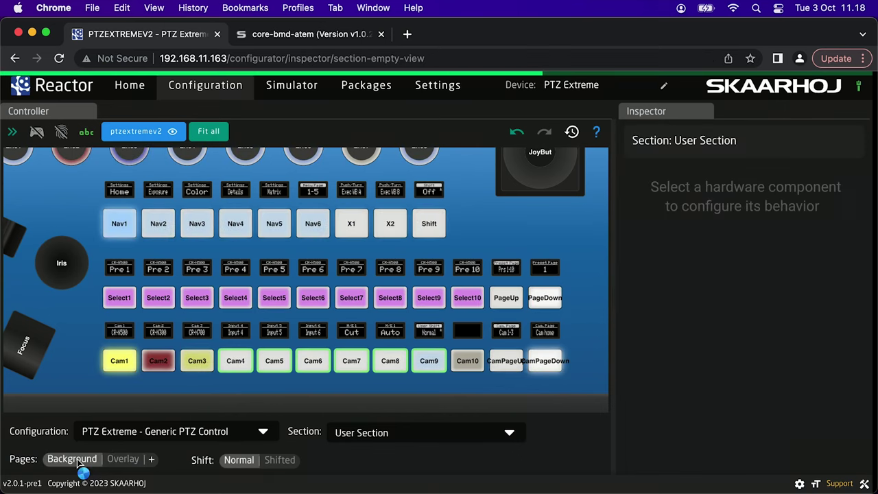
Give Background's Cam10 a Navigation Go to Page behaviour targeting the Overlay page
scroll(466, 363, "up", 3)
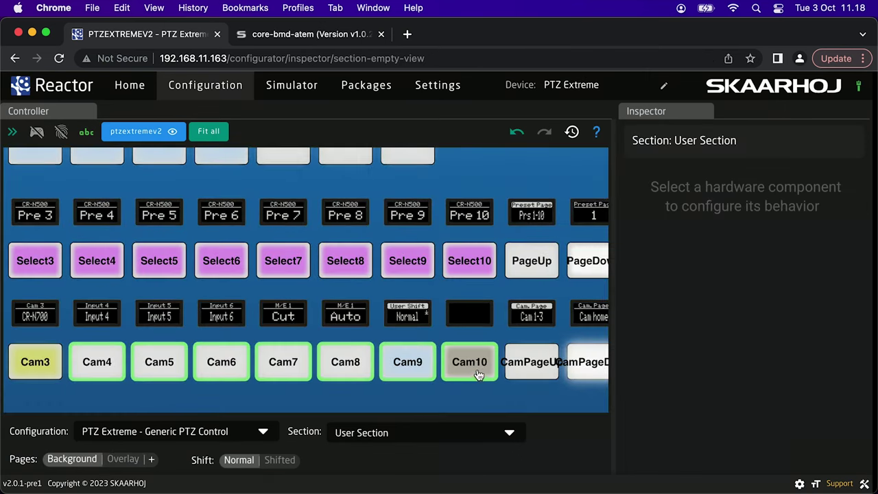
left_click(478, 375)
scroll(804, 381, "down", 10)
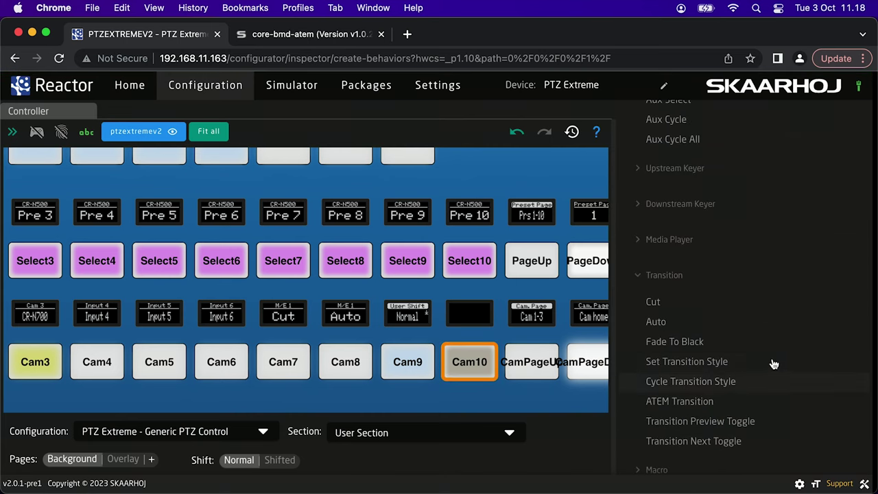
scroll(755, 352, "down", 5)
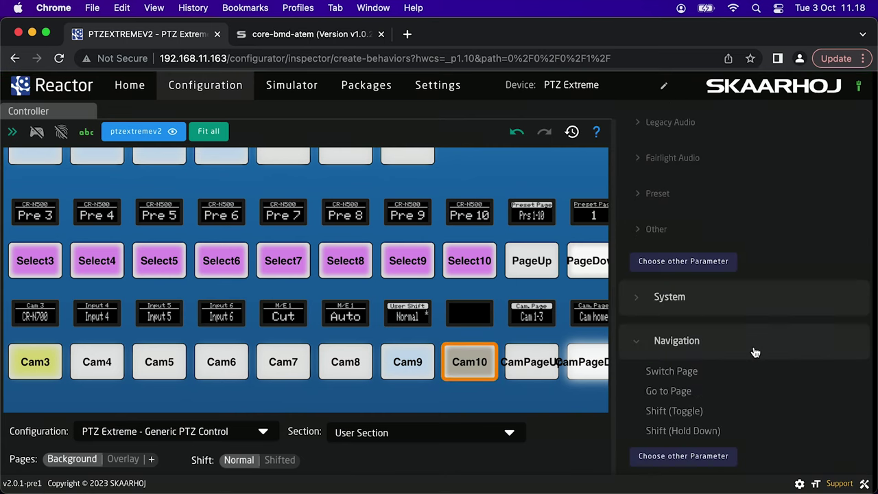
left_click(669, 391)
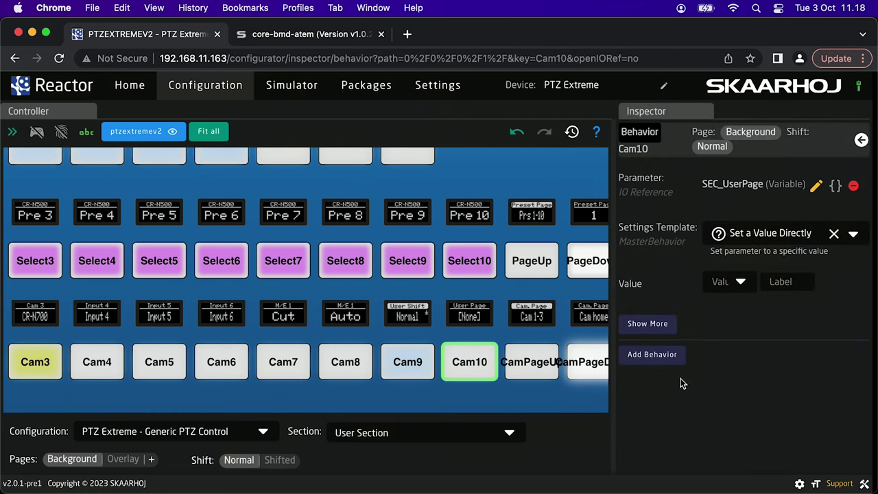
left_click(739, 281)
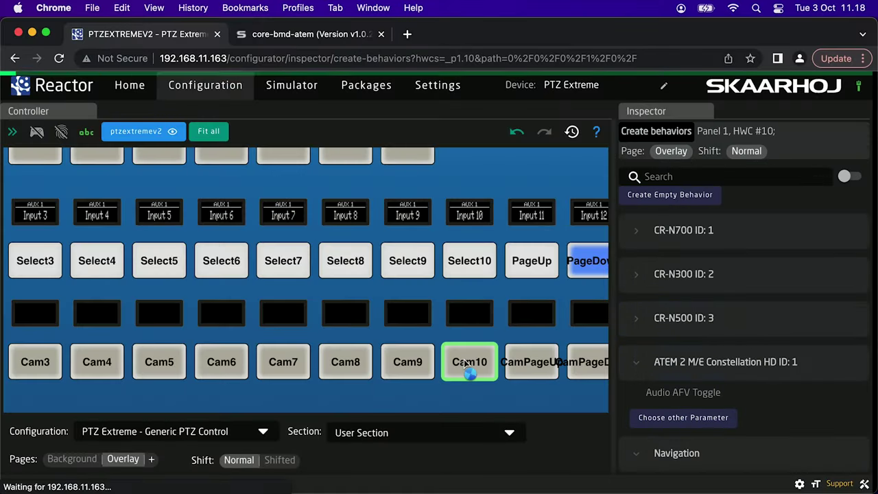
Give Overlay's Cam10 a Go to Page behaviour with Background as the target page
scroll(752, 384, "down", 3)
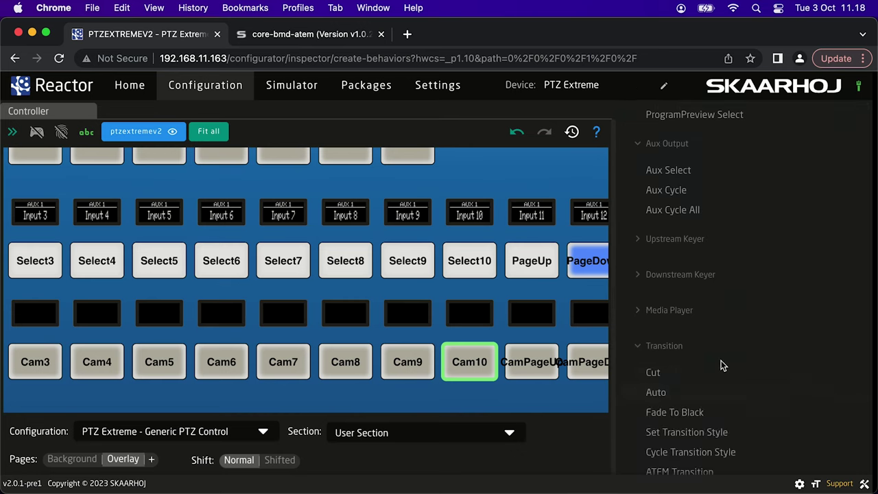
left_click(669, 392)
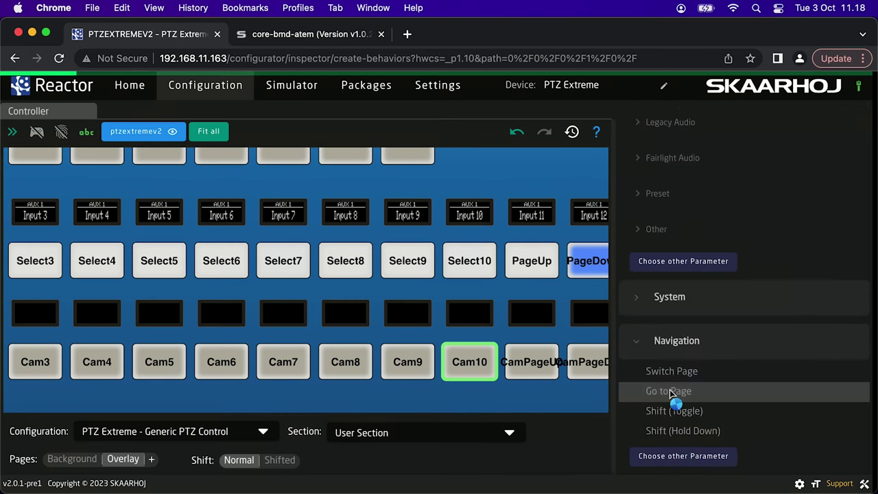
left_click(745, 268)
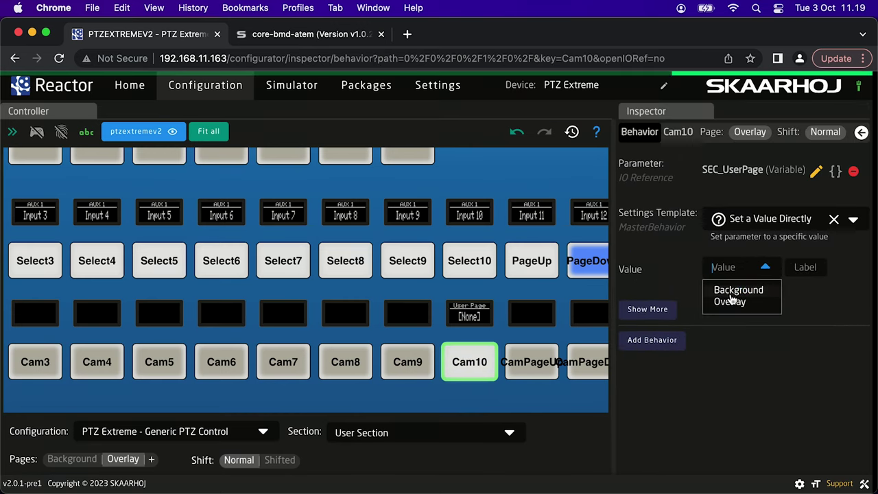
left_click(730, 295)
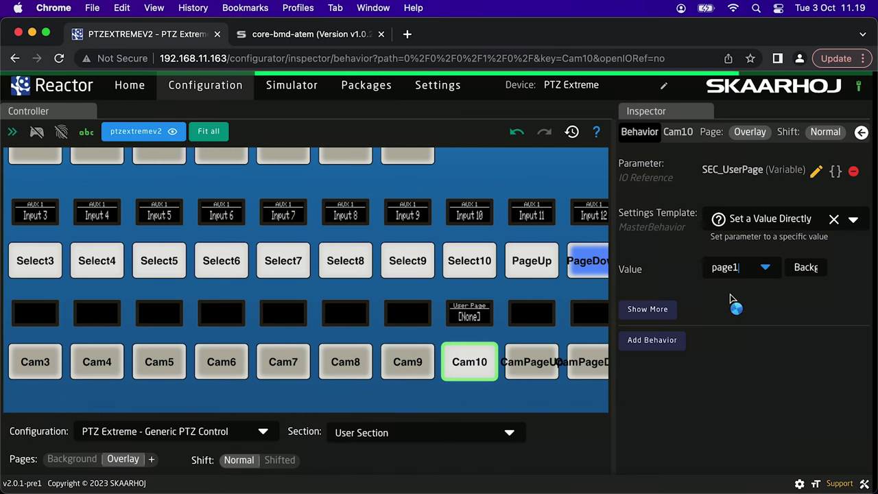